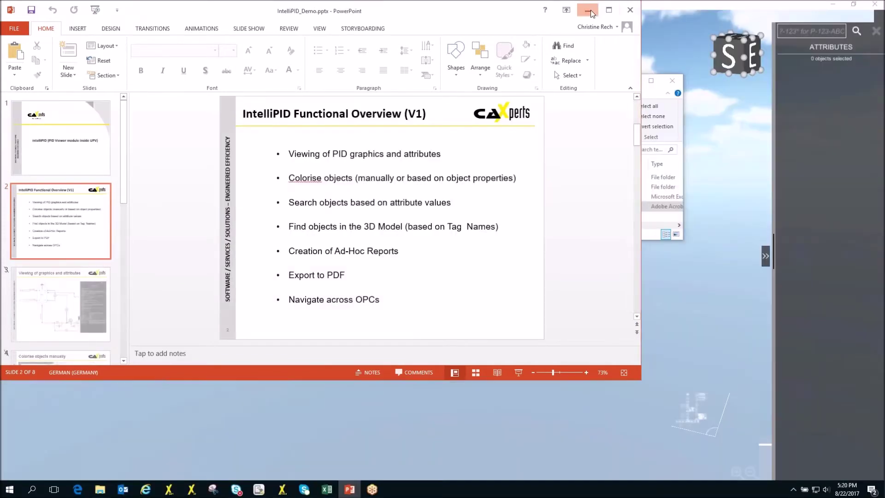
# Minimize the PowerPoint deck to reveal the Universal Plant Viewer 3D model
pyautogui.click(589, 10)
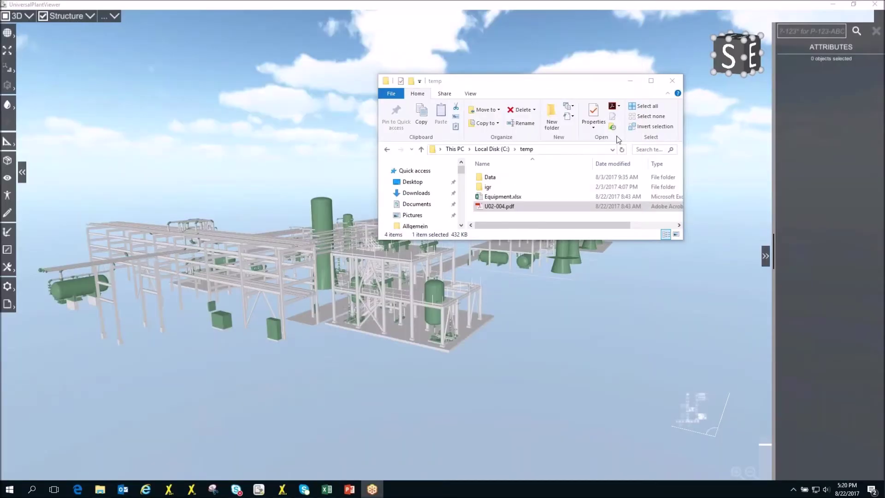
# Switch the viewer to IntelliPID and select Sulphur Recovery Area, then its recovery stage
pyautogui.click(630, 87)
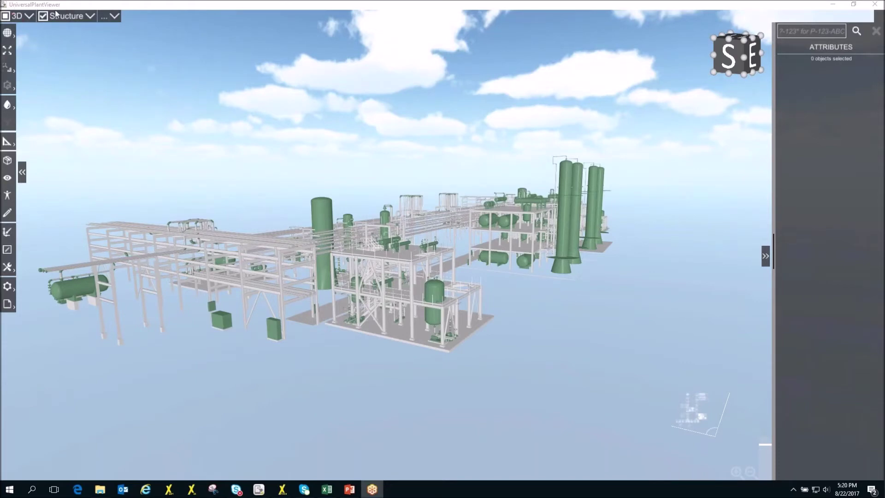
pyautogui.click(29, 16)
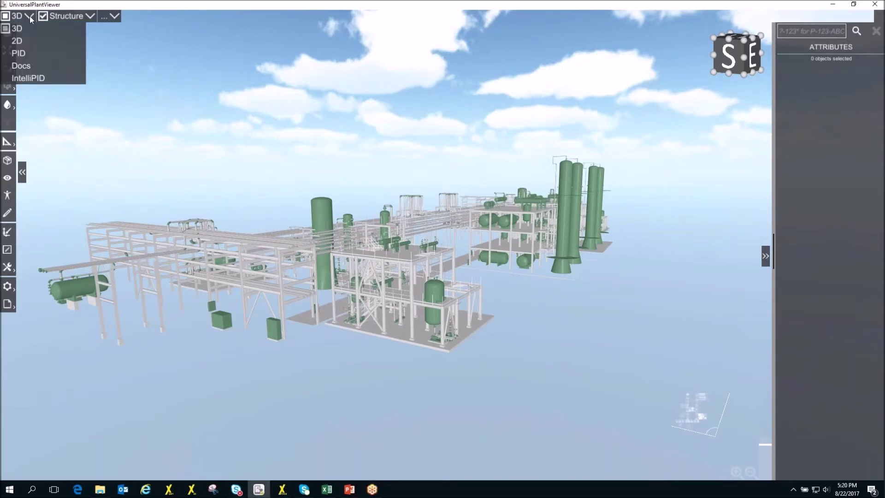
pyautogui.click(30, 79)
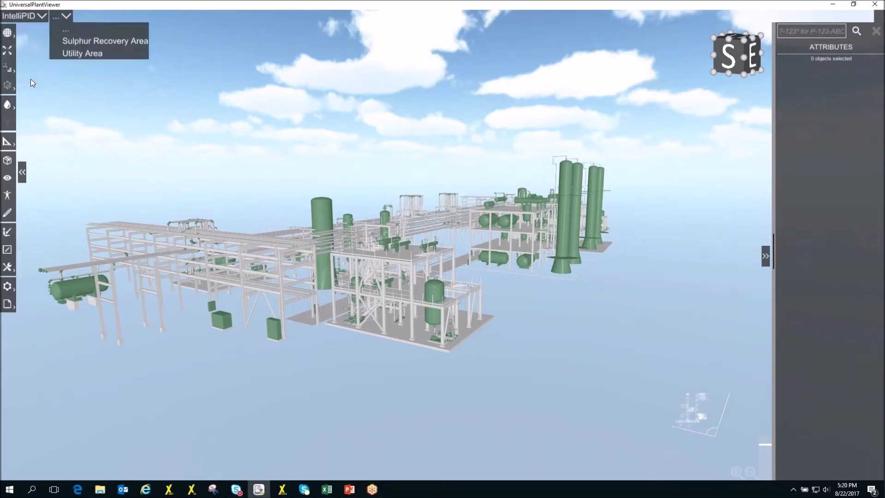
pyautogui.click(81, 40)
pyautogui.click(151, 43)
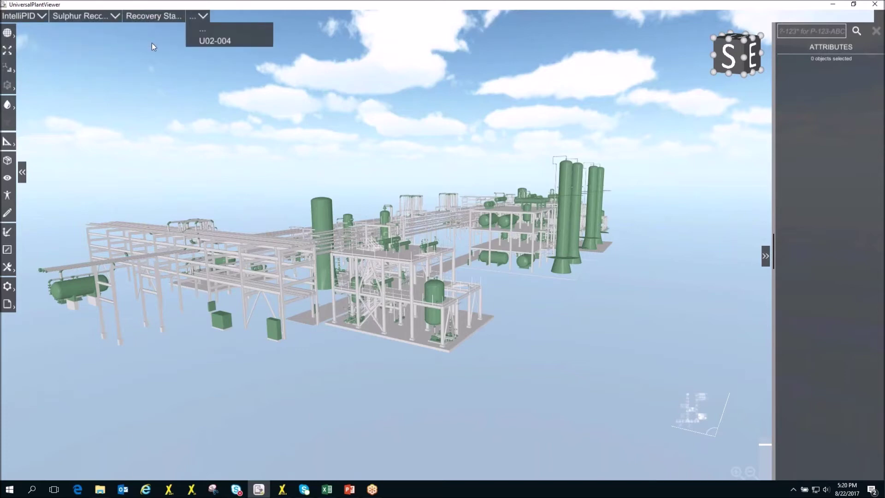
# Open the U02-004 P&ID drawing and zoom in on it
pyautogui.click(223, 41)
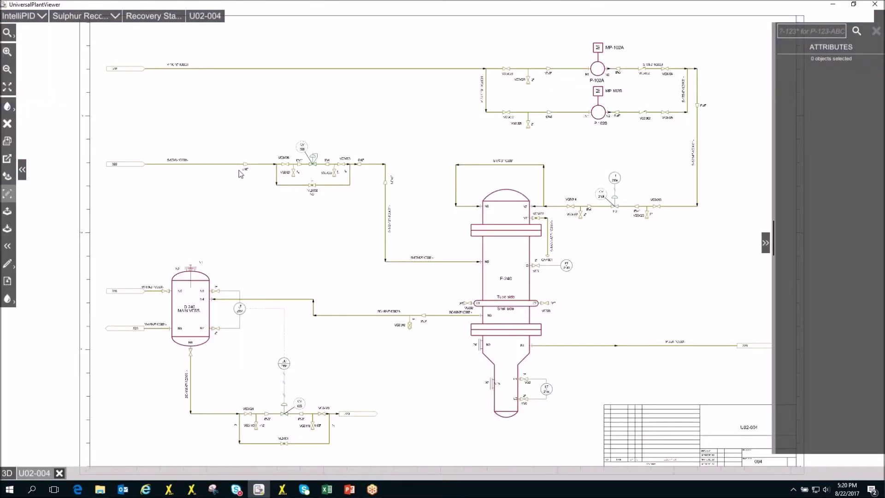
pyautogui.scroll(4, 261, 272)
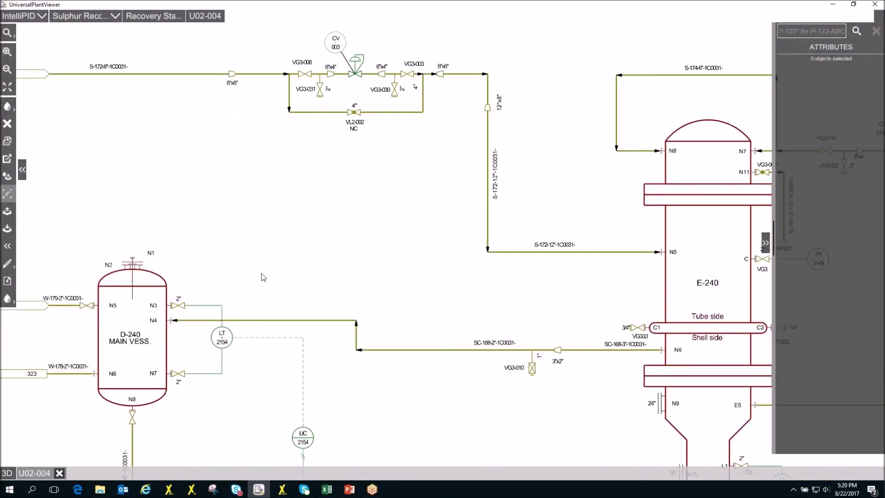
pyautogui.scroll(-1, 261, 274)
pyautogui.scroll(2, 262, 274)
pyautogui.scroll(-3, 261, 274)
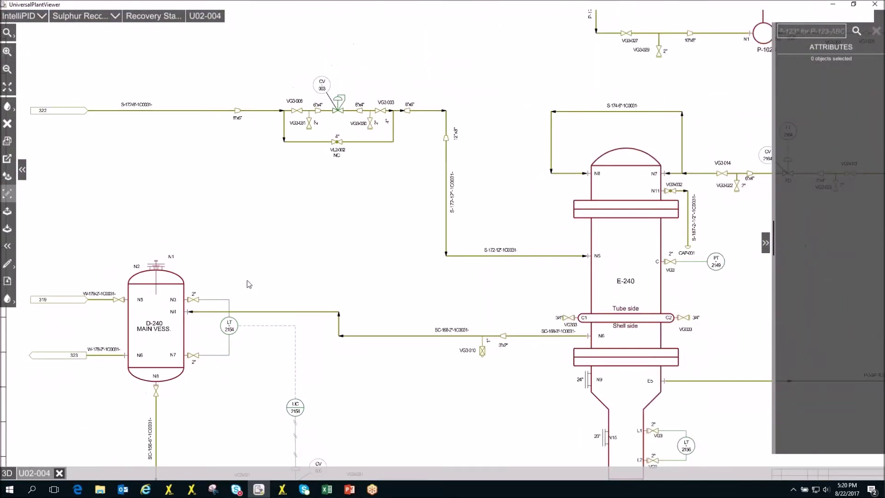
# Read the attributes of vessel D-240, the S-172 pipe run and gate valve VG3-003
pyautogui.click(185, 285)
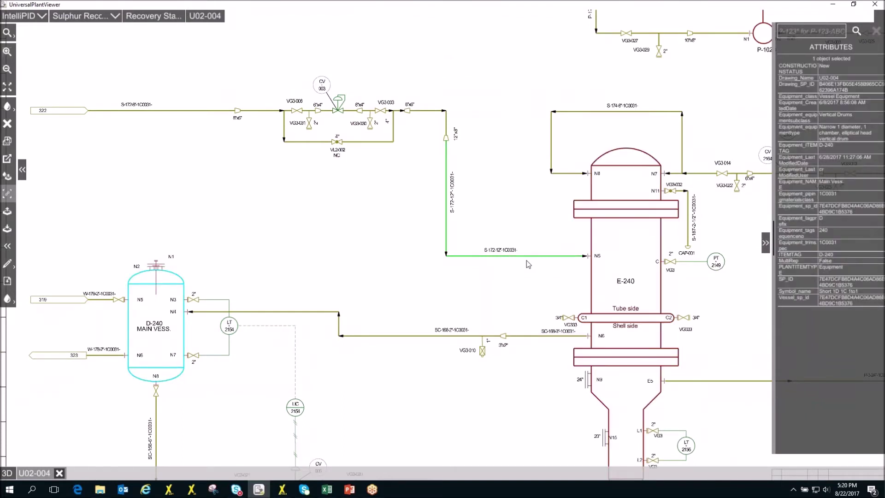
pyautogui.click(446, 248)
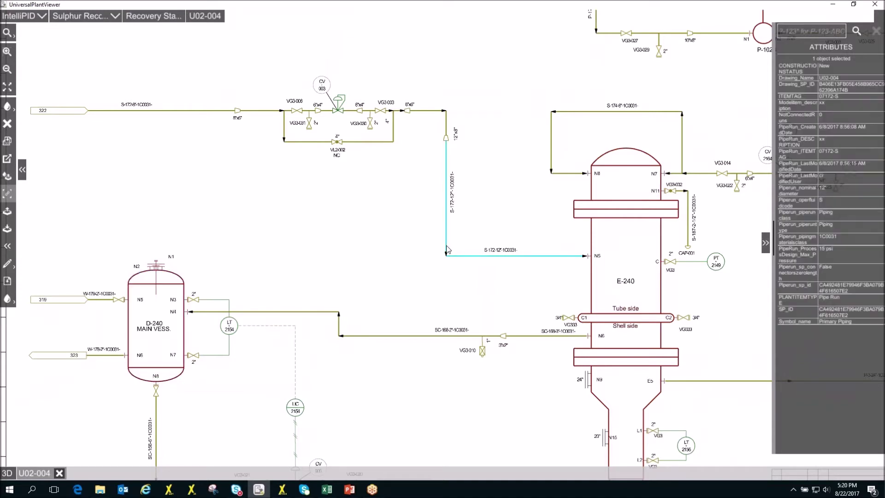
pyautogui.click(381, 112)
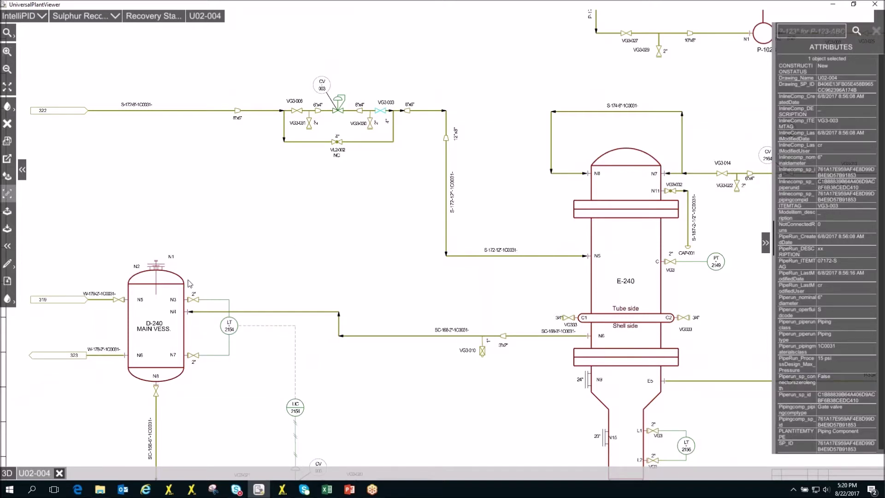
pyautogui.click(184, 287)
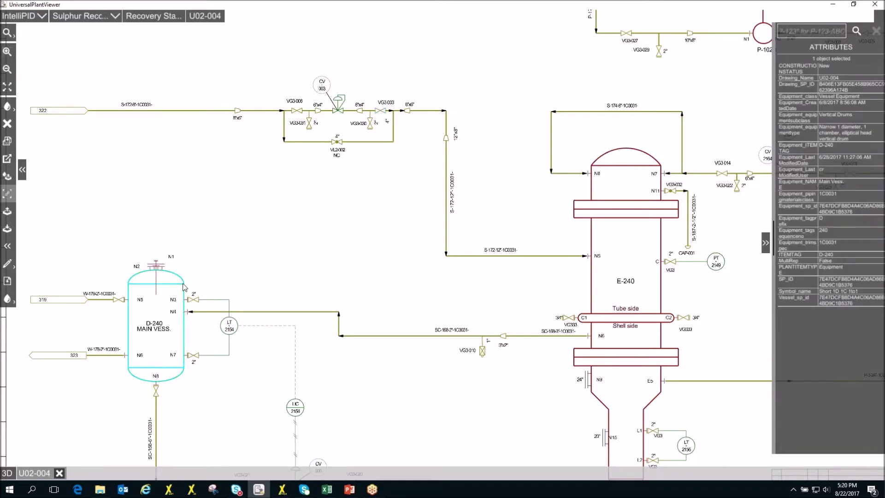
# Colour vessels D-240 and E-240 green, then box-select the CV-003 control valve loop
pyautogui.click(8, 109)
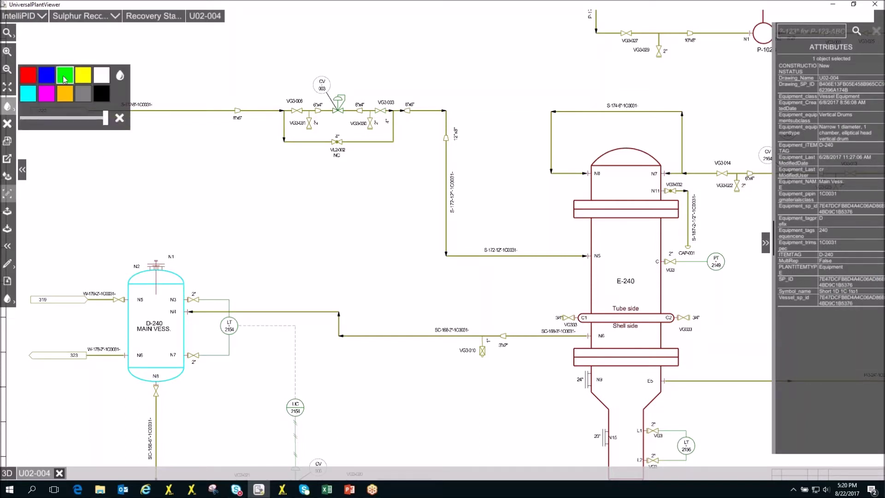
pyautogui.click(65, 75)
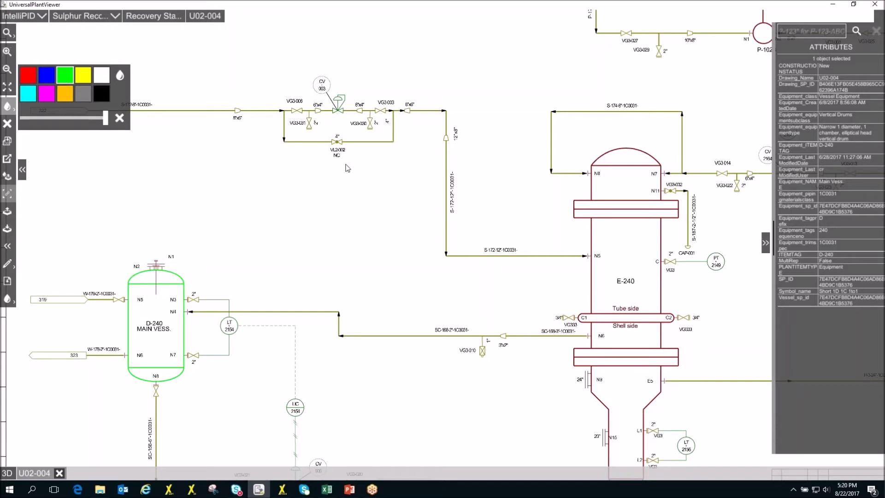
pyautogui.click(582, 206)
pyautogui.click(584, 207)
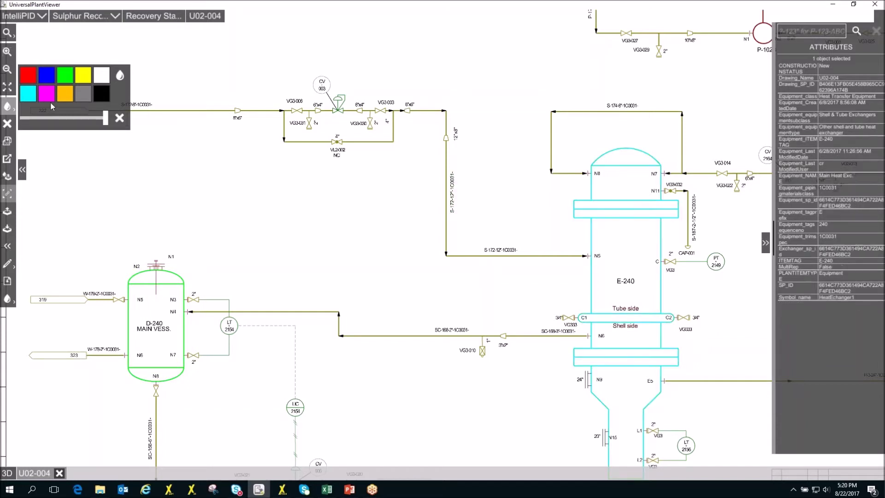
pyautogui.click(65, 75)
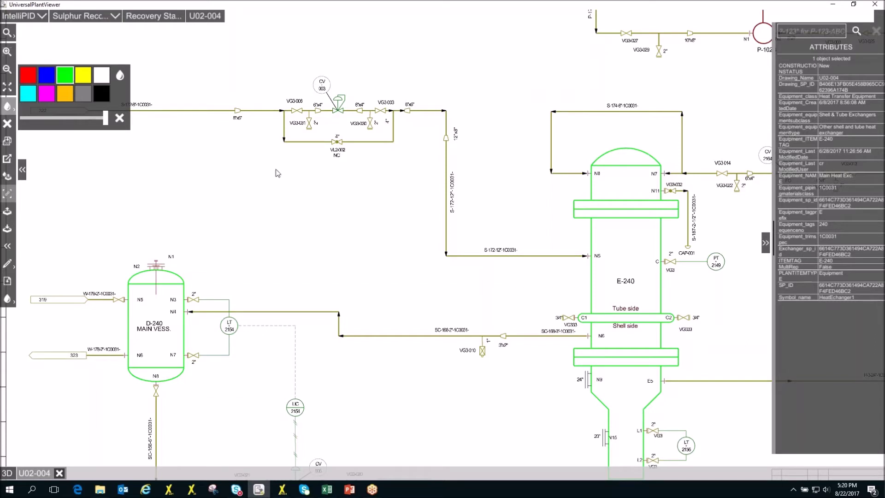
pyautogui.moveTo(266, 163); pyautogui.dragTo(416, 54)
# Colour the CV-003 loop magenta, then reset all manual colours and close the palette
pyautogui.click(46, 93)
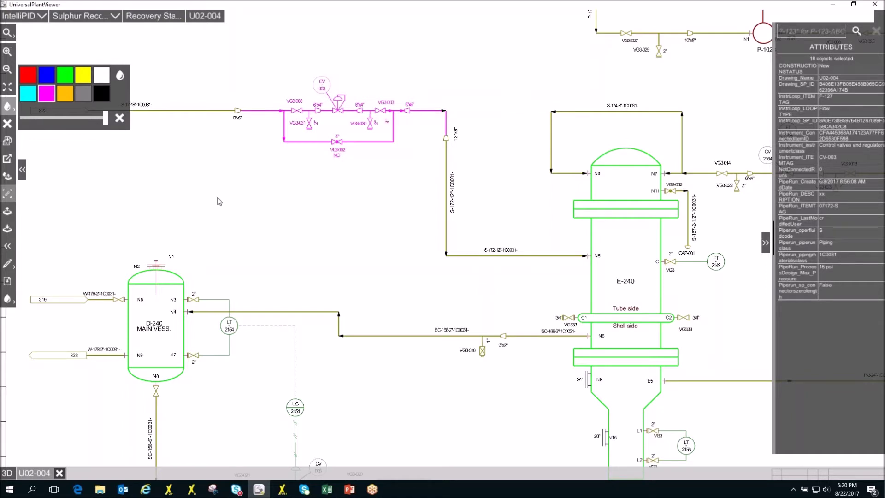
pyautogui.click(8, 245)
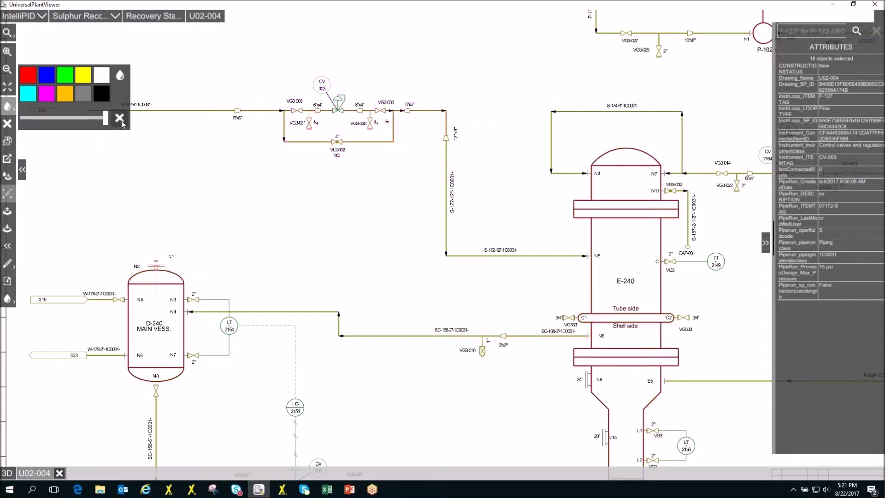
pyautogui.click(7, 108)
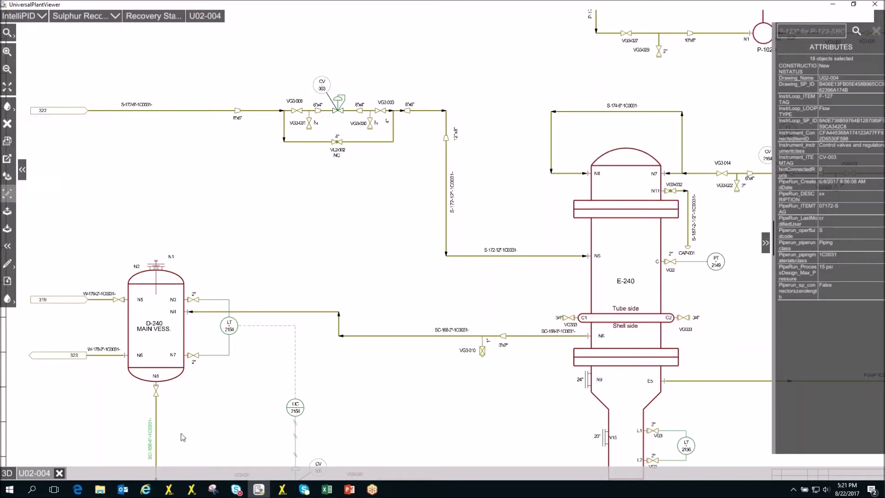
pyautogui.click(327, 489)
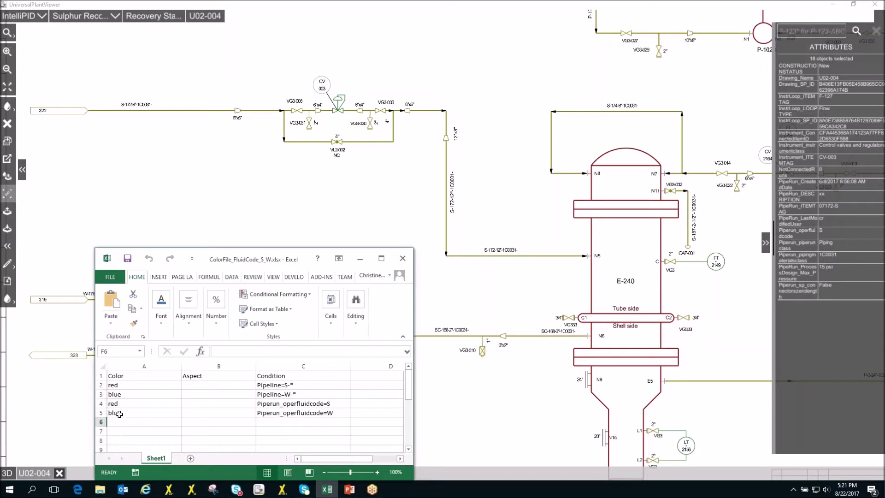
# Minimize the ColorFile_FluidCode_S_W spreadsheet to return to the P&ID
pyautogui.click(359, 259)
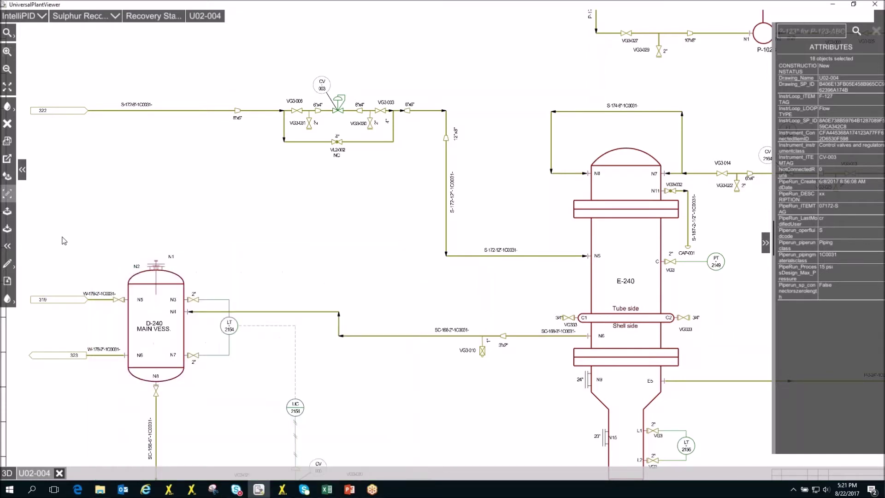
# Load ColorFile_FluidCode_S_W.xlsx so S lines turn red and W lines blue on the P&ID
pyautogui.click(7, 178)
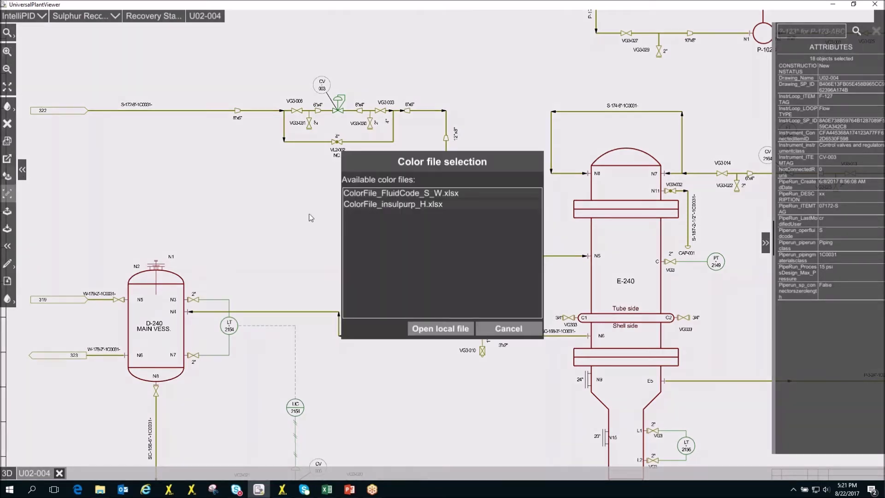
pyautogui.click(405, 203)
pyautogui.doubleClick(405, 196)
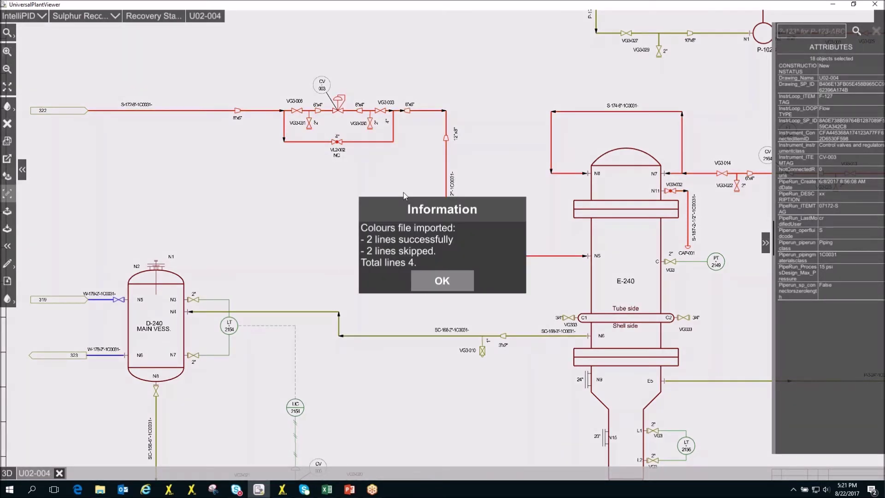
pyautogui.click(443, 281)
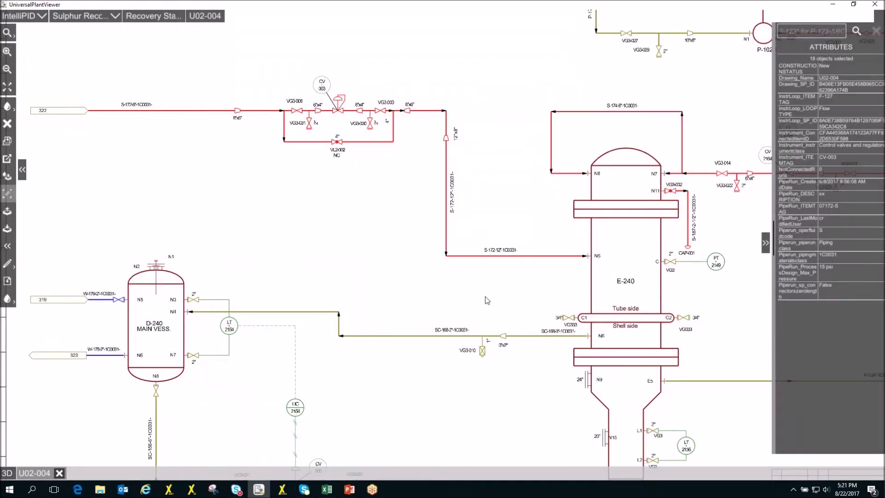
pyautogui.click(7, 473)
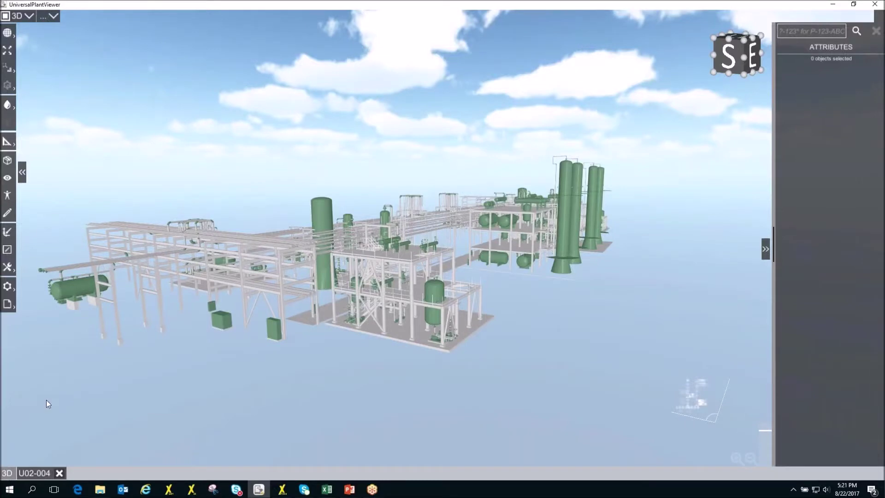
# Apply the ColorFile_FluidCode_S_W colour file to the 3D plant model
pyautogui.click(8, 304)
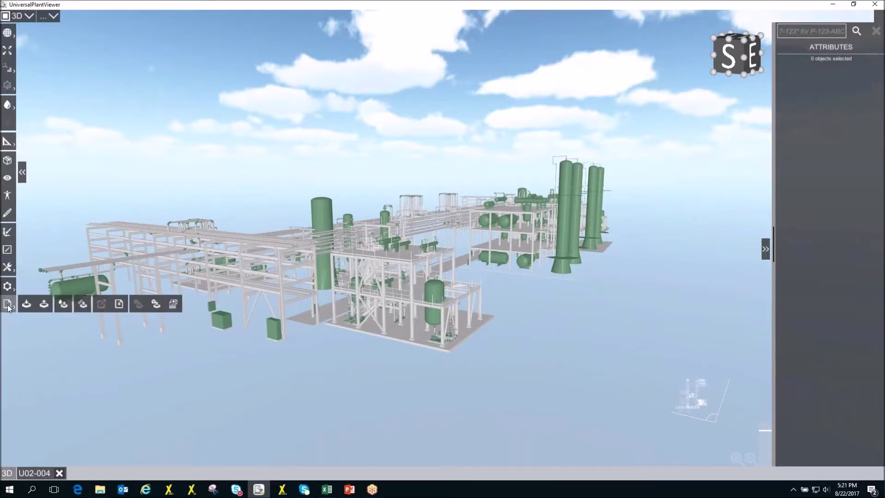
pyautogui.click(62, 304)
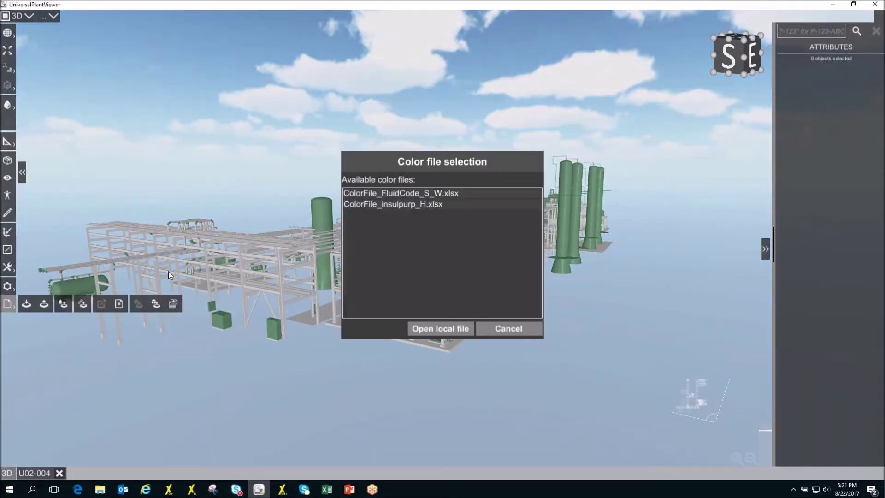
pyautogui.doubleClick(378, 191)
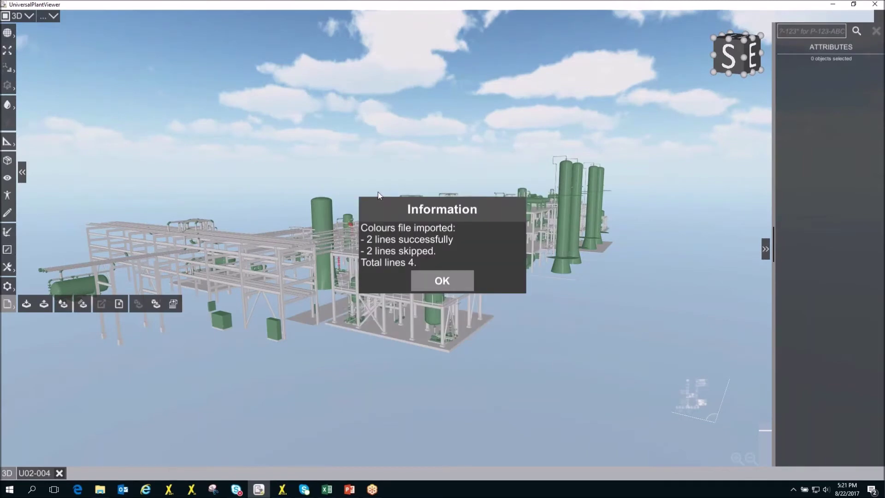
pyautogui.click(445, 280)
# Select a red pipe elbow and jump to its linked U02-004 P&ID
pyautogui.scroll(5, 347, 239)
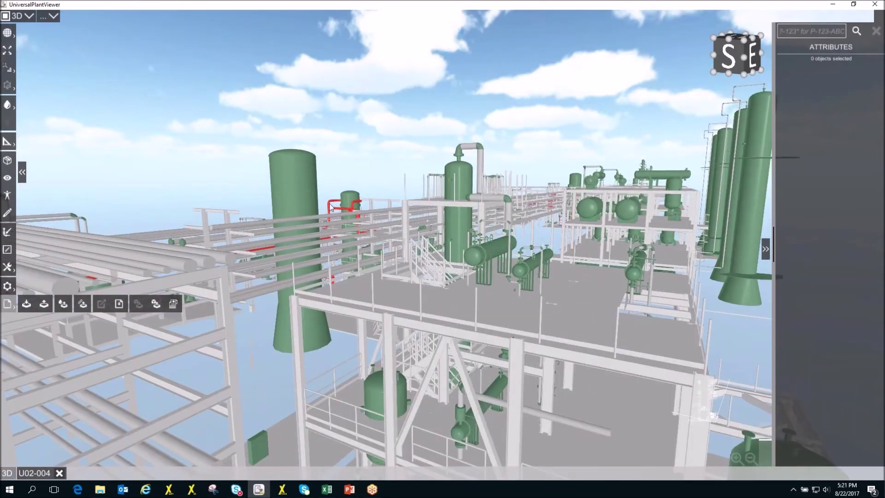
pyautogui.click(331, 206)
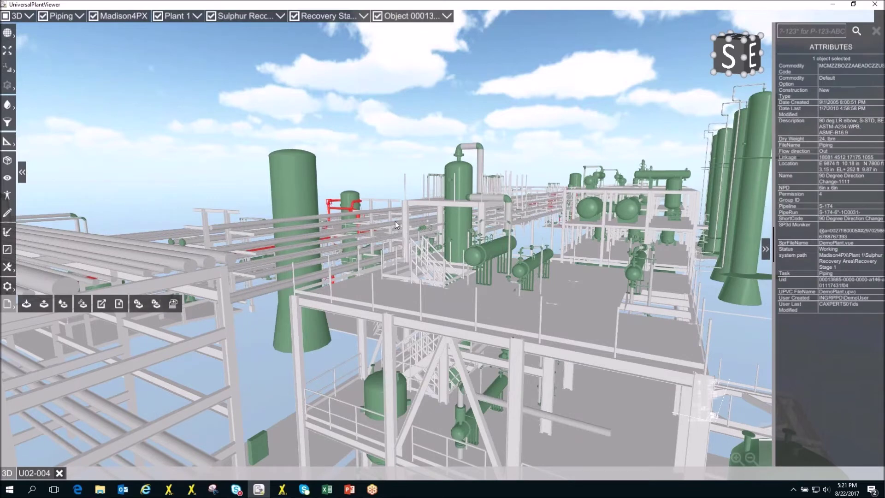
pyautogui.click(48, 474)
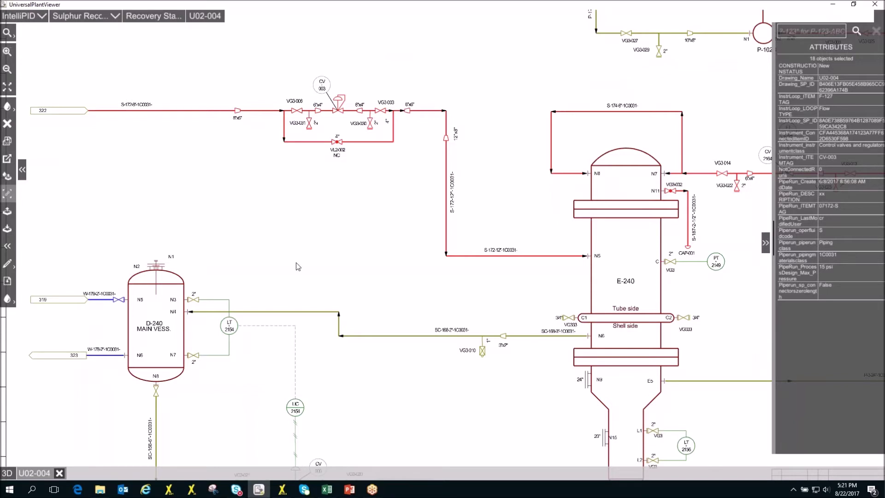
# Search the plant for items matching *-240
pyautogui.click(828, 31)
pyautogui.write('*-240')
pyautogui.press('Return')
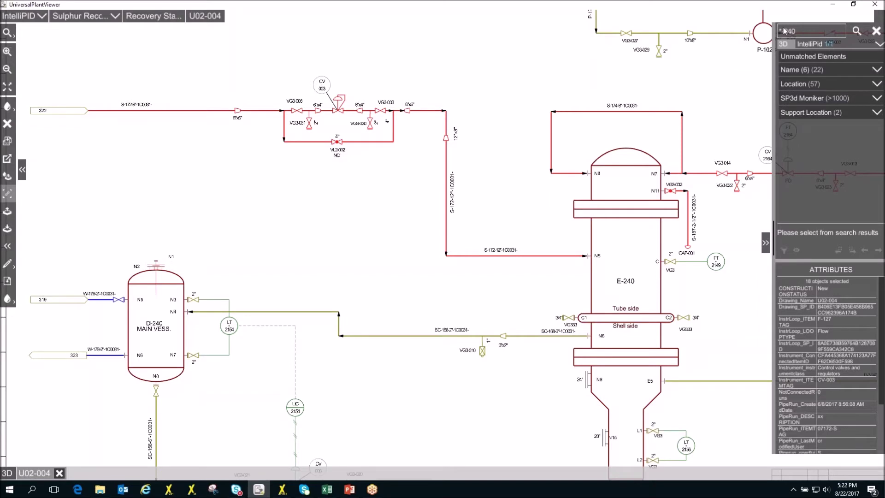
# From the IntelliPID Equipment_ITEMTAG matches, show vessel D-240, then exchanger E-240
pyautogui.click(817, 44)
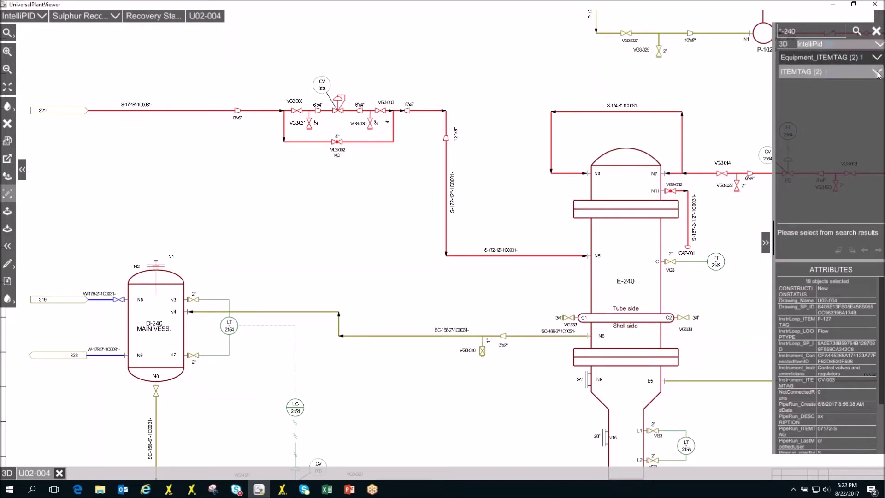
pyautogui.click(878, 58)
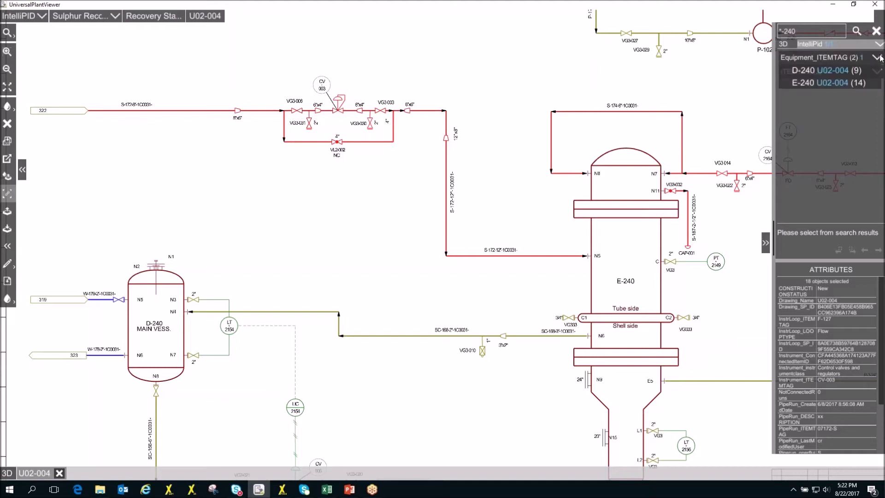
pyautogui.click(812, 70)
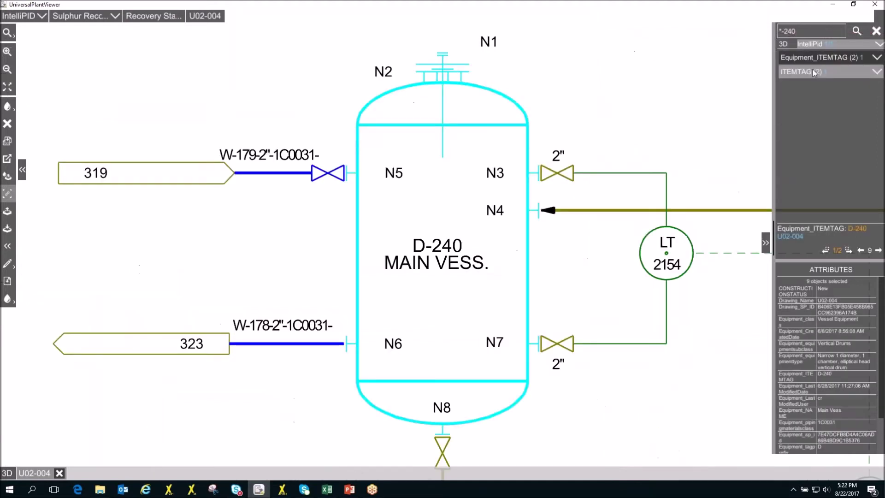
pyautogui.click(877, 58)
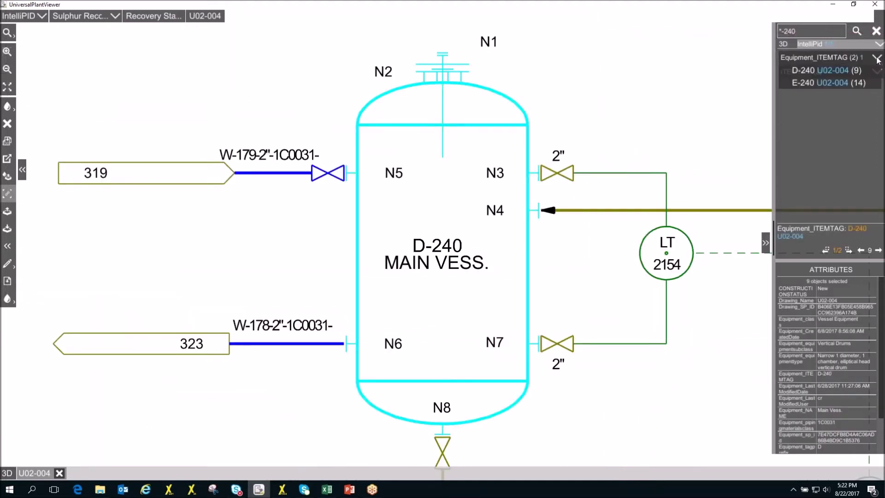
pyautogui.click(809, 82)
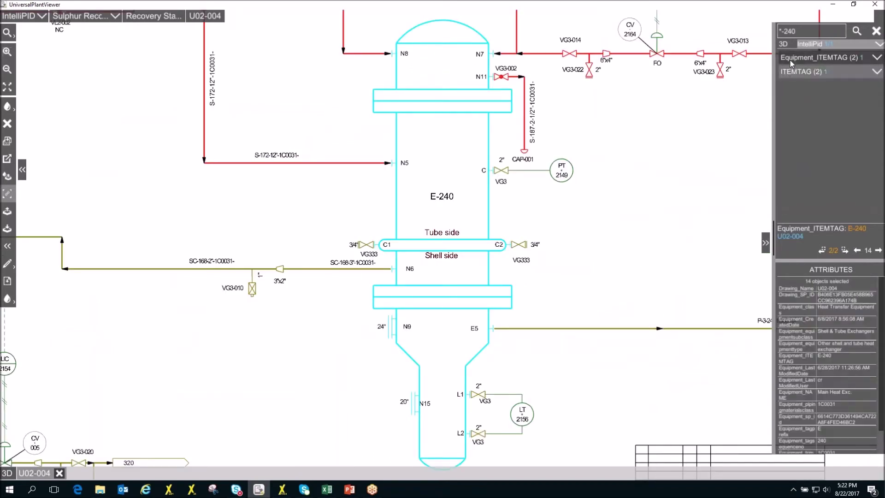
# Show 3D name matches D-240, E-240 and T-240 in turn, then return to U02-004
pyautogui.click(784, 44)
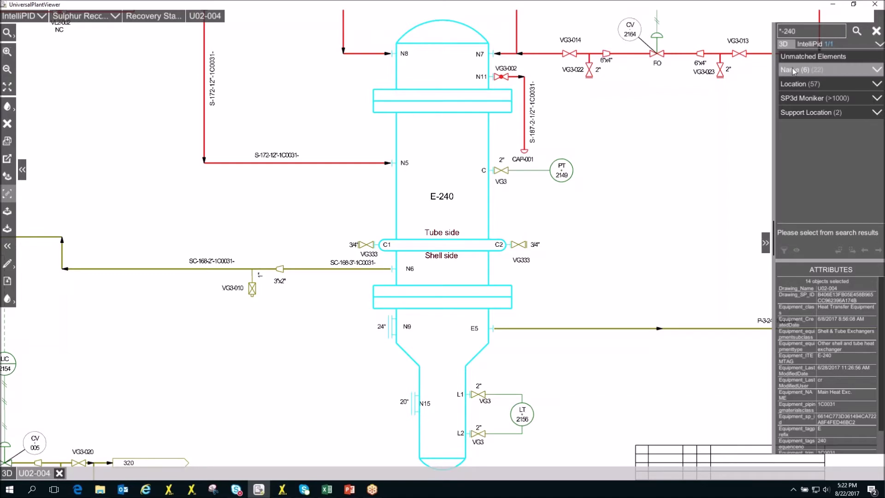
pyautogui.click(878, 70)
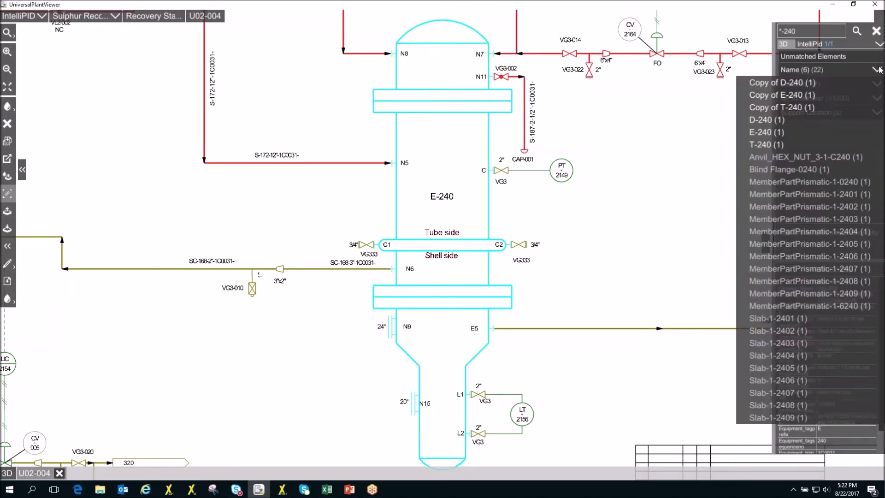
pyautogui.click(758, 120)
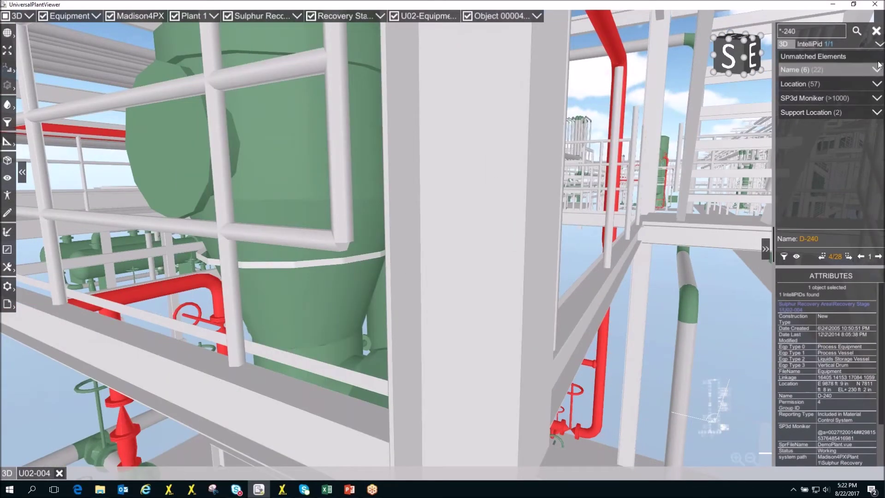
pyautogui.click(848, 256)
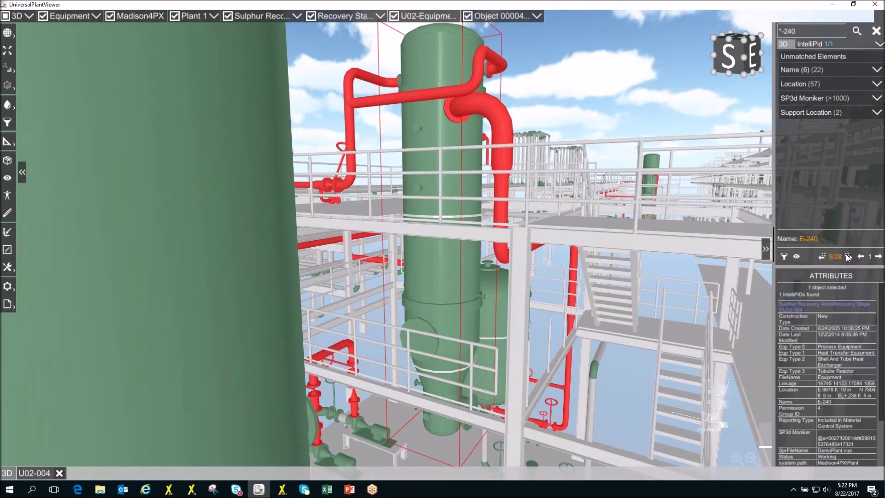
pyautogui.click(848, 257)
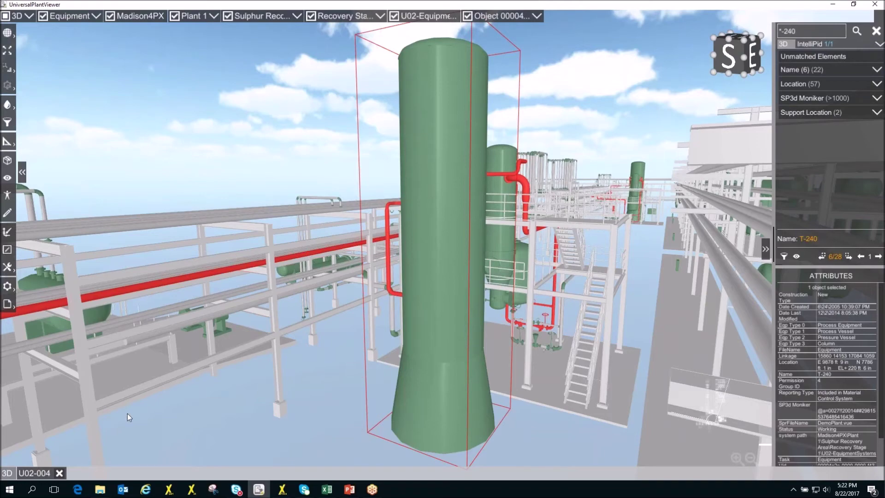
pyautogui.click(43, 477)
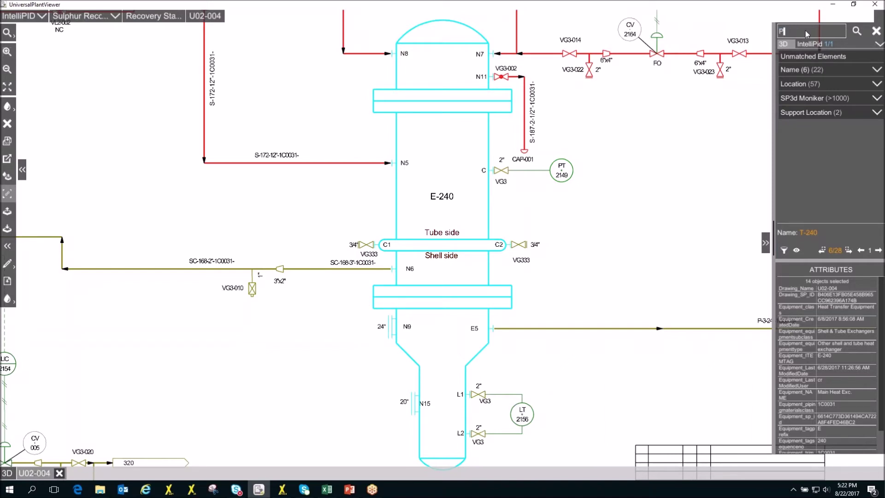
# Search fluid code P, step to match 2/2 on Wa Tr, and show pipe run 05152-P's attributes
pyautogui.press('Return')
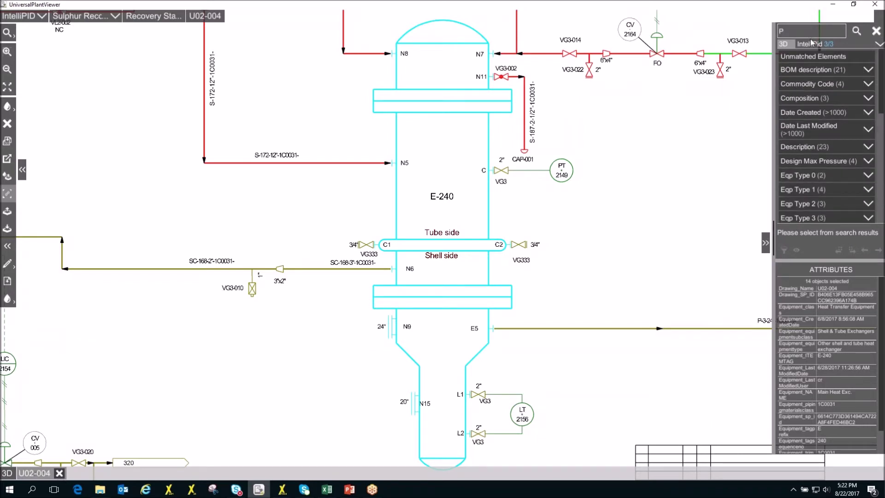
pyautogui.click(814, 44)
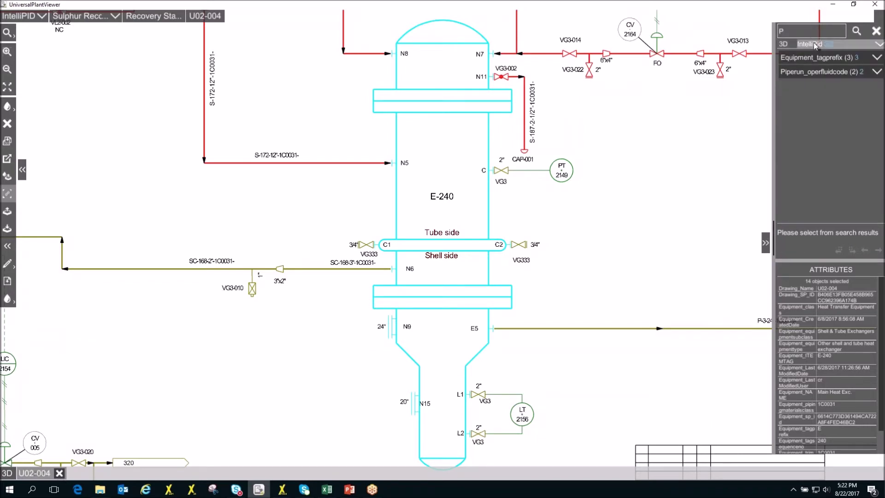
pyautogui.click(876, 72)
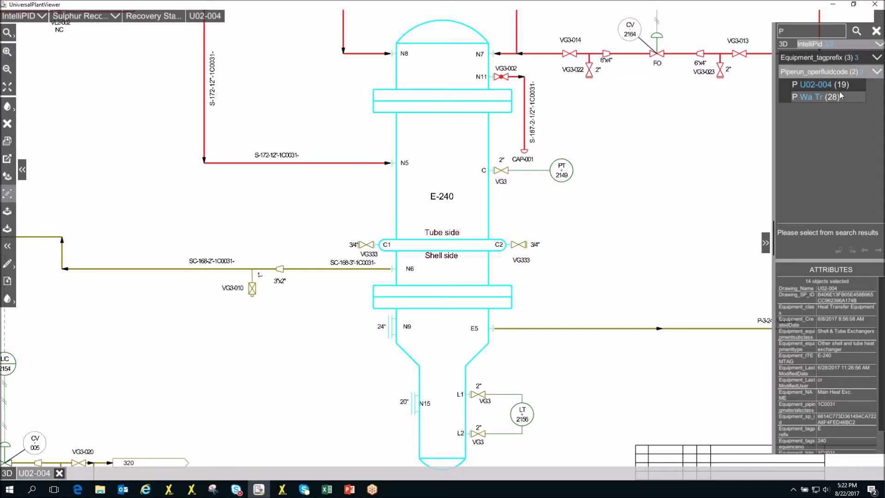
pyautogui.click(807, 84)
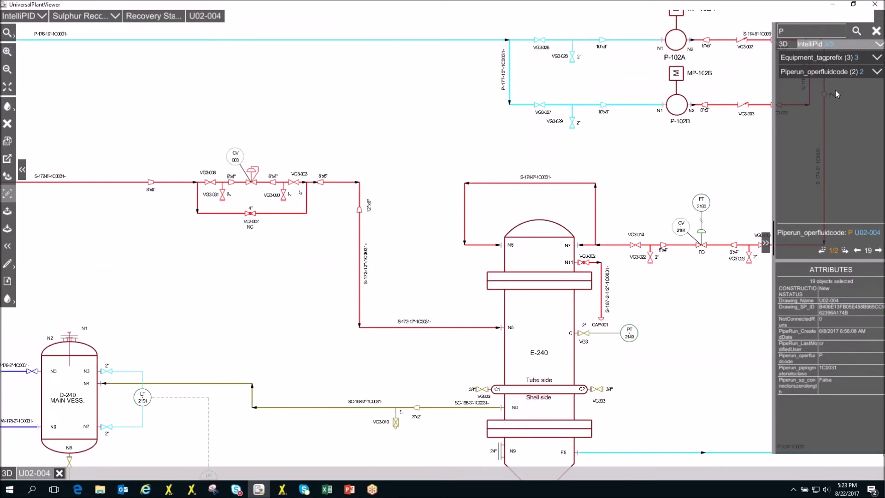
pyautogui.click(843, 250)
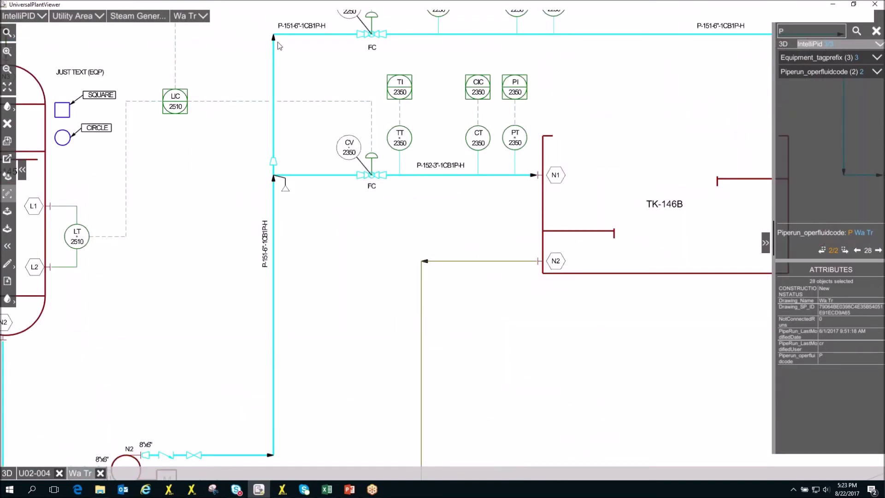
pyautogui.scroll(-1, 331, 266)
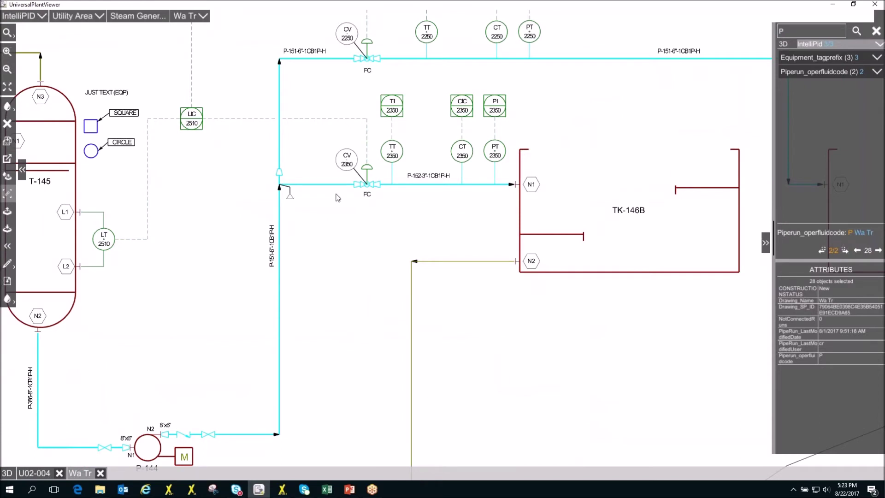
pyautogui.click(336, 184)
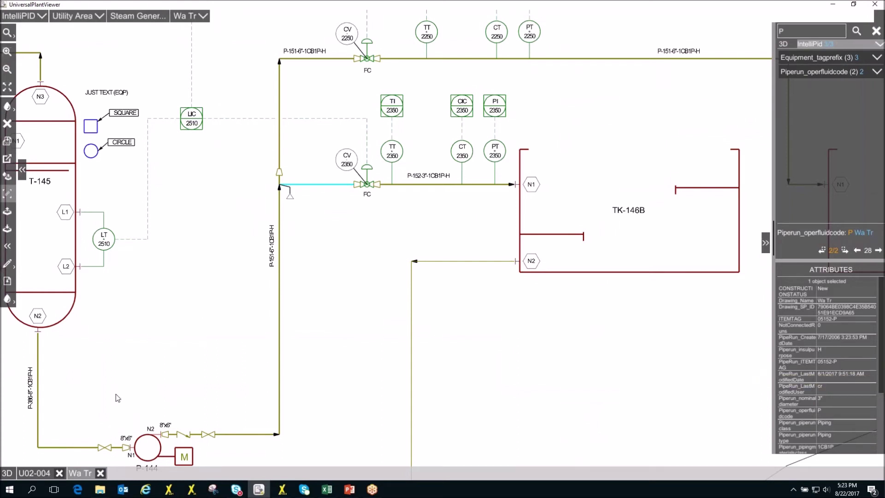
# Select exchanger E-240 on drawing U02-004 and show it in the 3D model
pyautogui.click(40, 473)
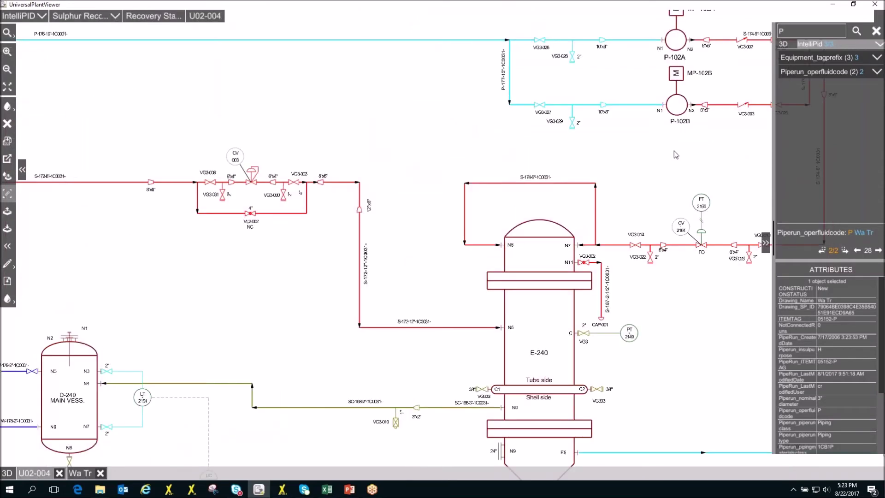
pyautogui.moveTo(674, 150)
pyautogui.mouseDown()
pyautogui.moveTo(563, 226)
pyautogui.moveTo(483, 264)
pyautogui.mouseUp()
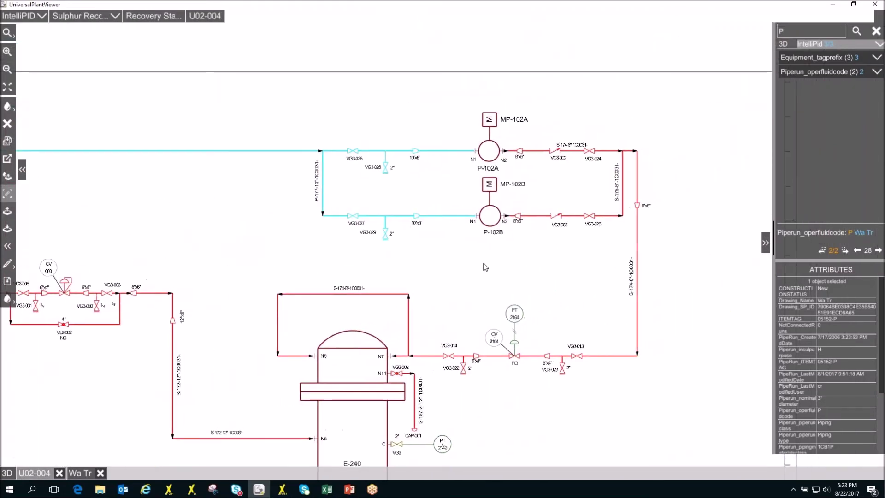
pyautogui.click(355, 334)
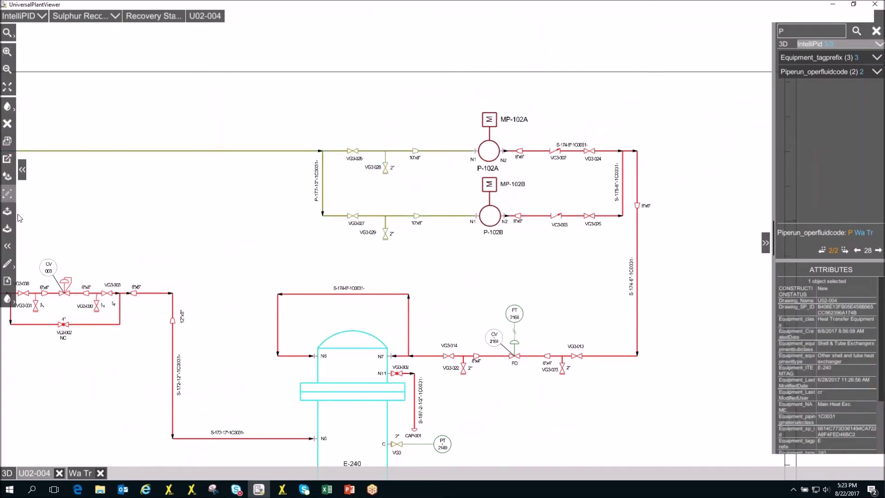
pyautogui.click(7, 159)
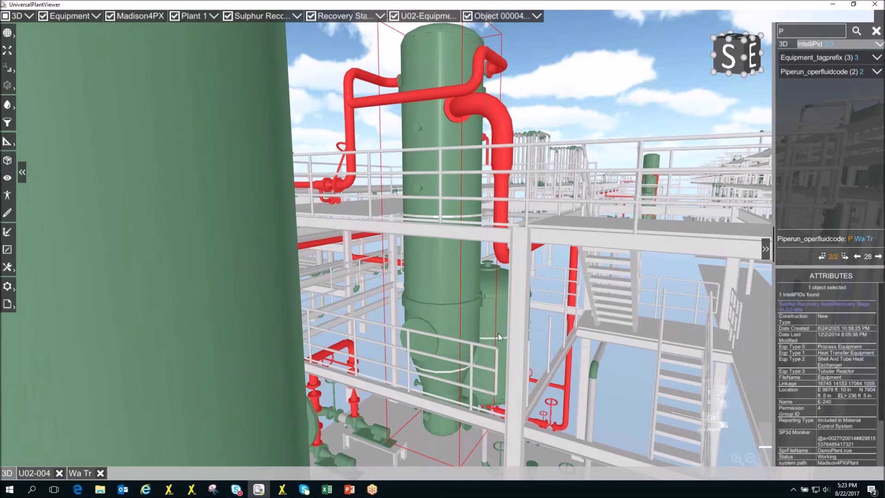
# Pick vessel D-240 in 3D and follow its link back to the U02-004 P&ID
pyautogui.click(503, 311)
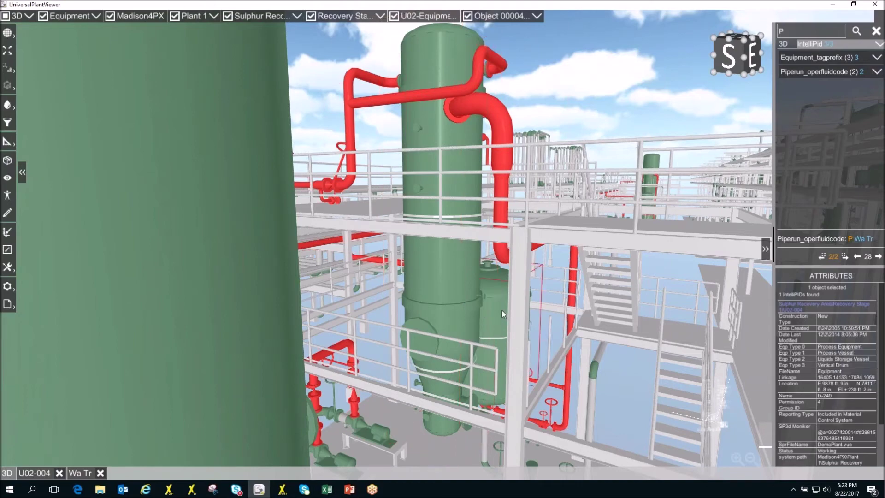
pyautogui.scroll(5, 499, 326)
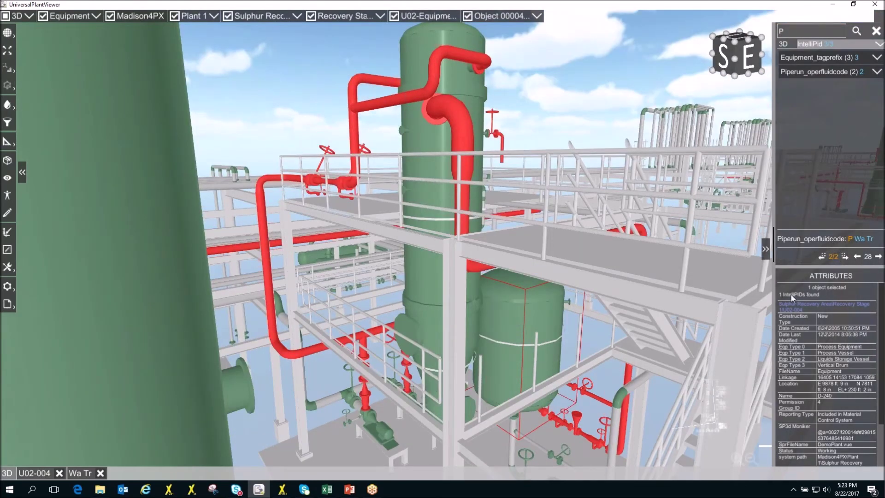
pyautogui.click(798, 305)
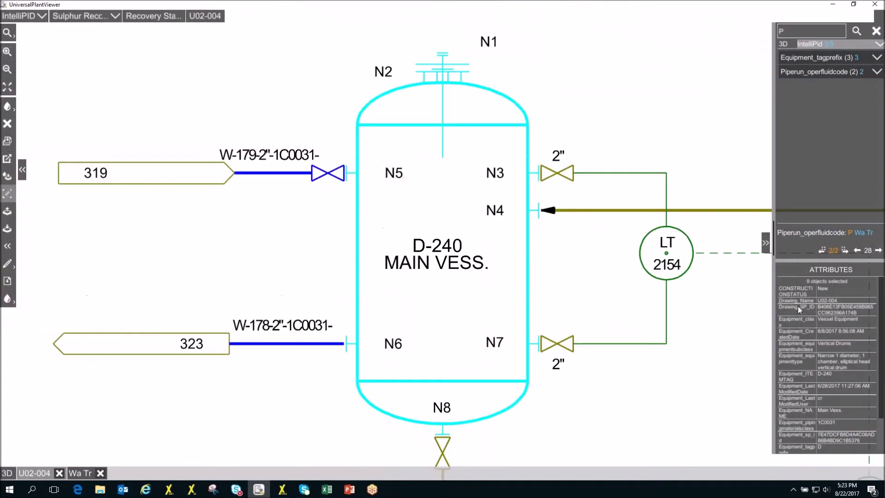
# Select pumps P-102A and P-102B together on U02-004 and show them in the 3D model
pyautogui.scroll(-5, 578, 283)
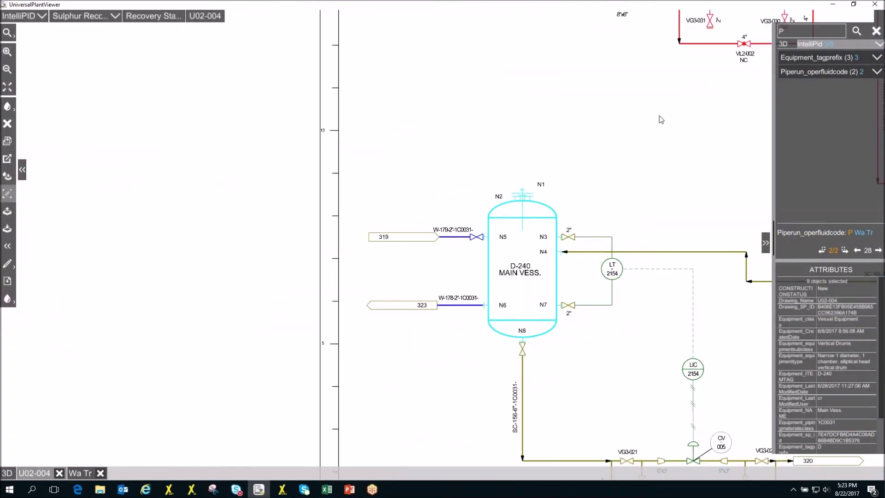
pyautogui.moveTo(660, 120)
pyautogui.mouseDown()
pyautogui.moveTo(282, 273)
pyautogui.moveTo(124, 361)
pyautogui.mouseUp()
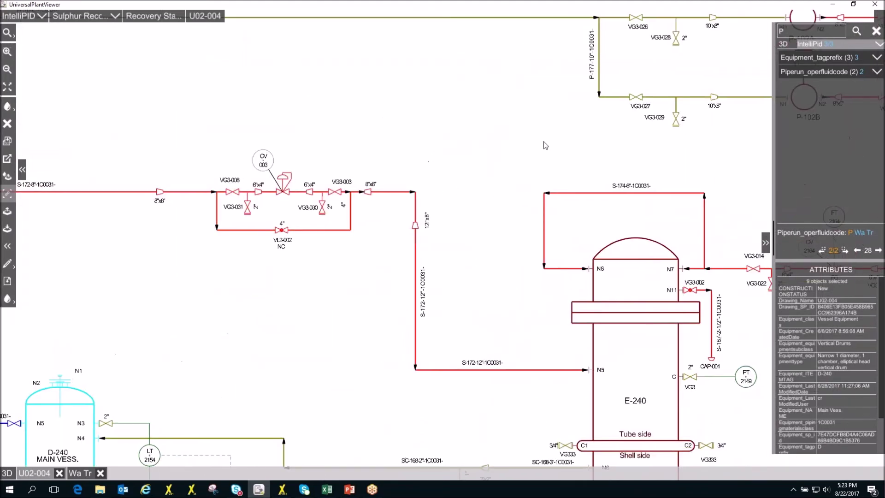
pyautogui.moveTo(492, 171); pyautogui.dragTo(136, 304)
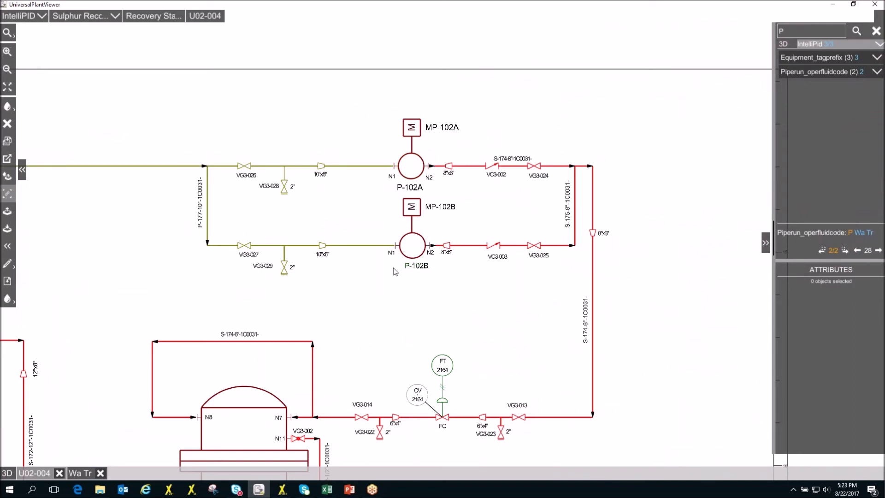
pyautogui.click(406, 176)
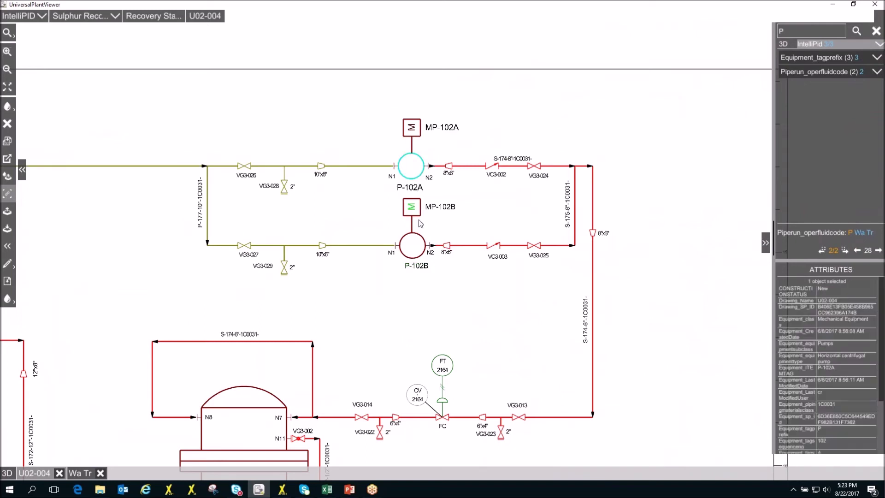
pyautogui.keyDown('ctrl'); pyautogui.click(421, 255); pyautogui.keyUp('ctrl')
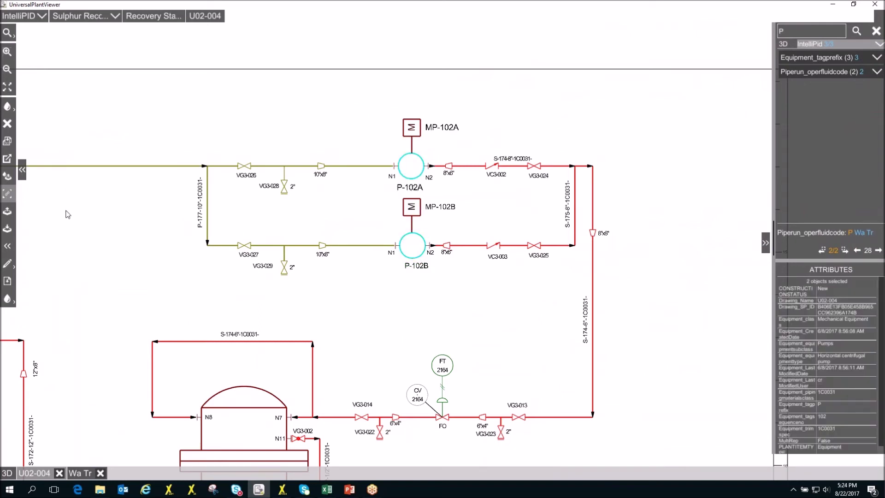
pyautogui.click(7, 159)
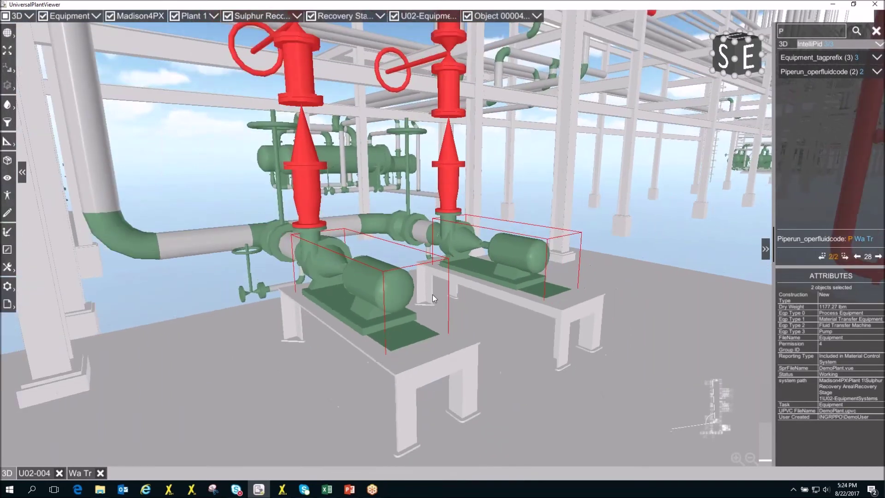
# Colour pumps P-102A and P-102B cyan, then return to the U02-004 drawing
pyautogui.click(7, 106)
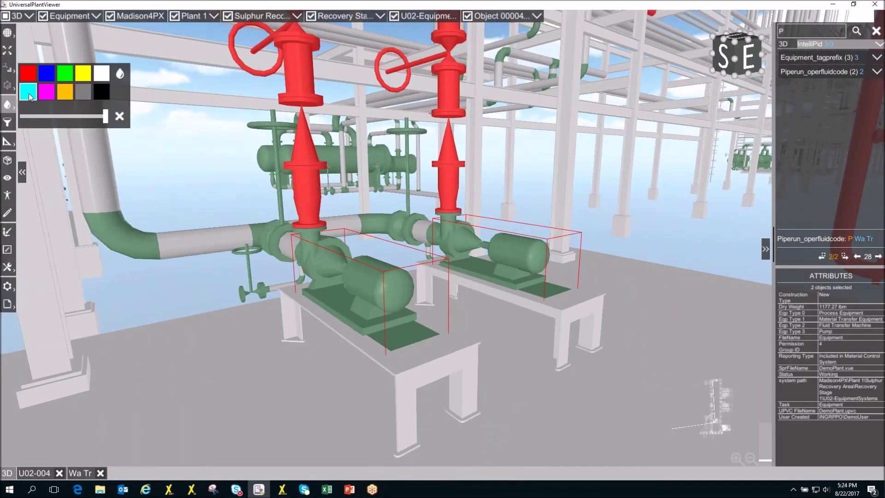
pyautogui.click(29, 93)
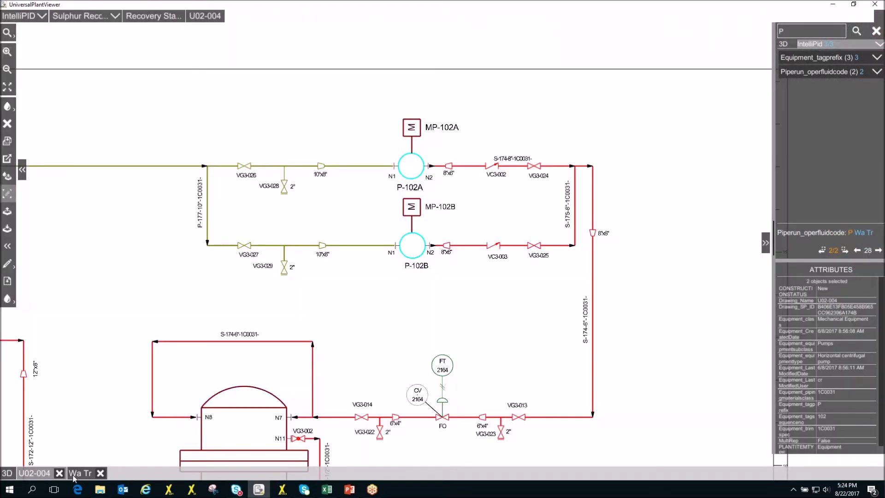
pyautogui.click(35, 472)
# Clear the selection of pumps P-102A and P-102B on the U02-004 drawing
pyautogui.click(187, 307)
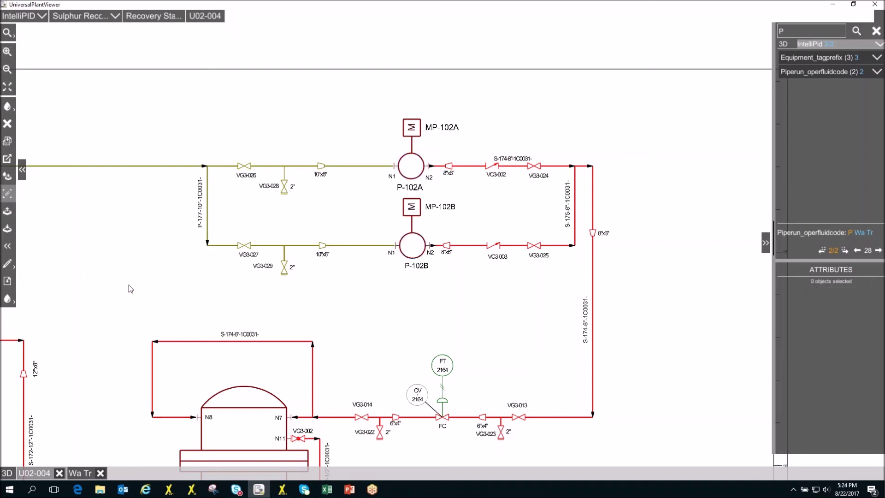
# Export all U02-004 elements, including Equipment_equipmenttype, to C:\temp\Equipment.xlsx
pyautogui.click(7, 281)
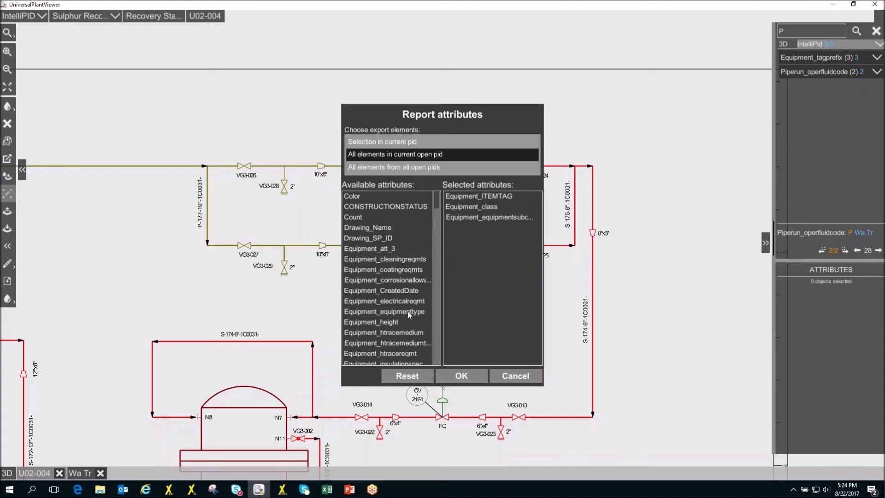
pyautogui.moveTo(407, 311); pyautogui.dragTo(474, 238)
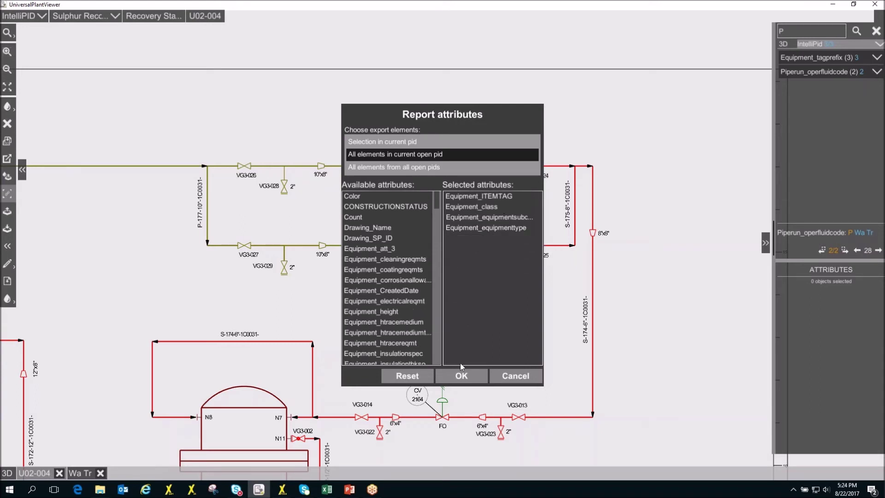
pyautogui.click(461, 375)
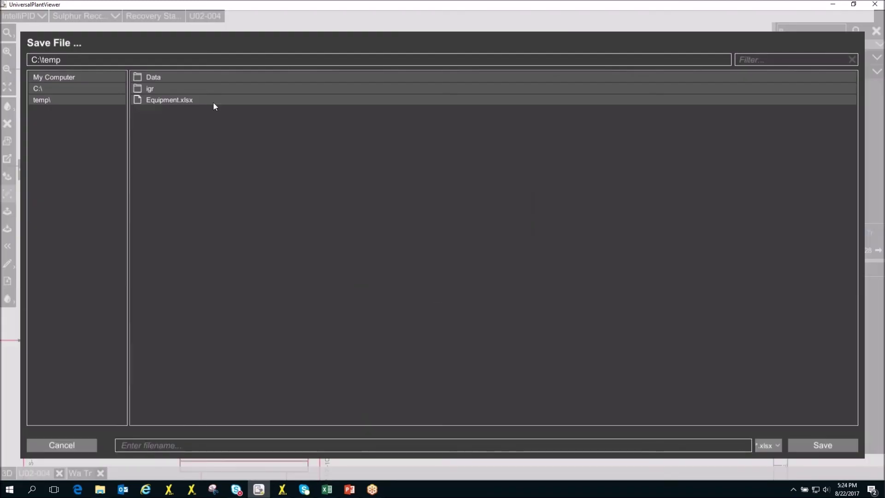
pyautogui.click(178, 100)
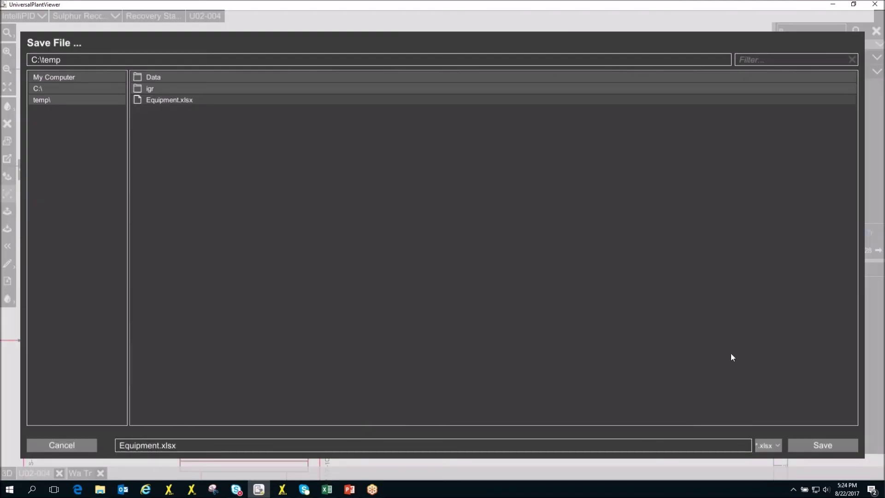
pyautogui.click(823, 445)
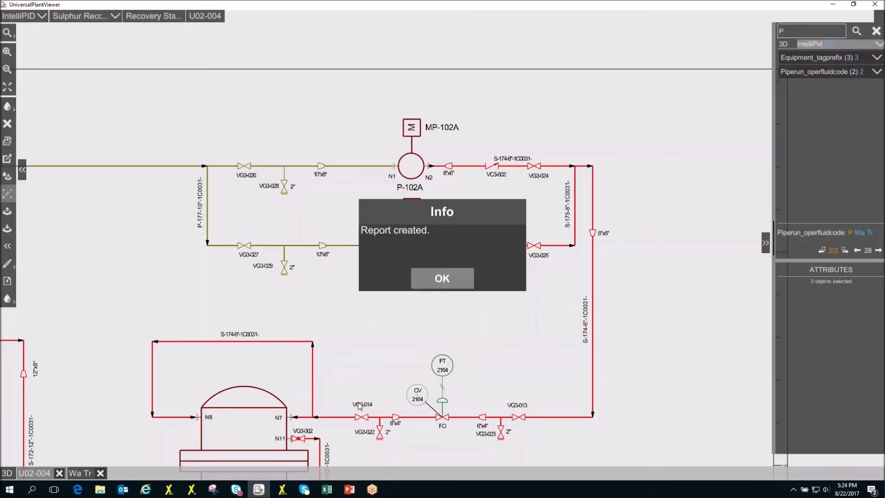
# Open Equipment.xlsx from the temp folder and AutoFit all its columns
pyautogui.click(442, 278)
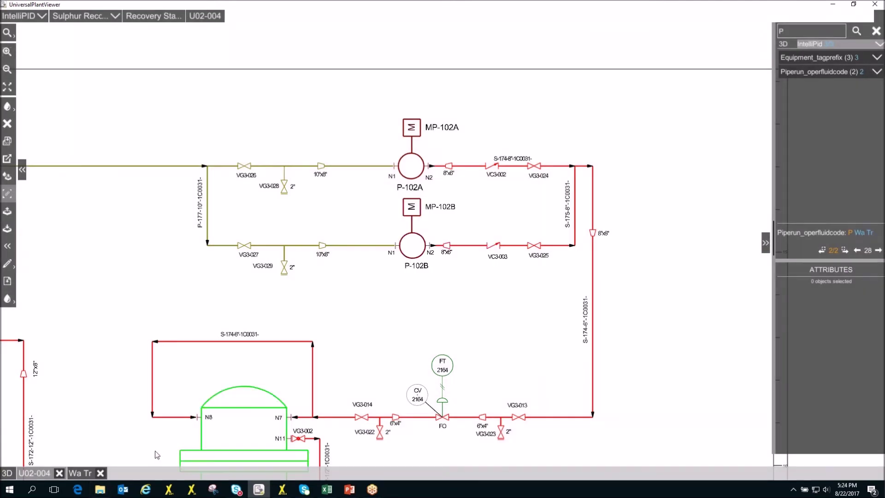
pyautogui.click(100, 489)
pyautogui.doubleClick(501, 197)
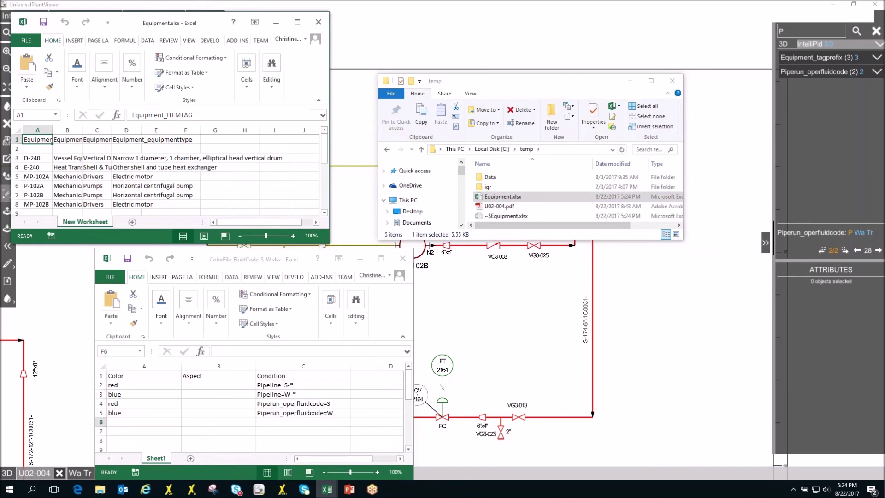
pyautogui.click(20, 130)
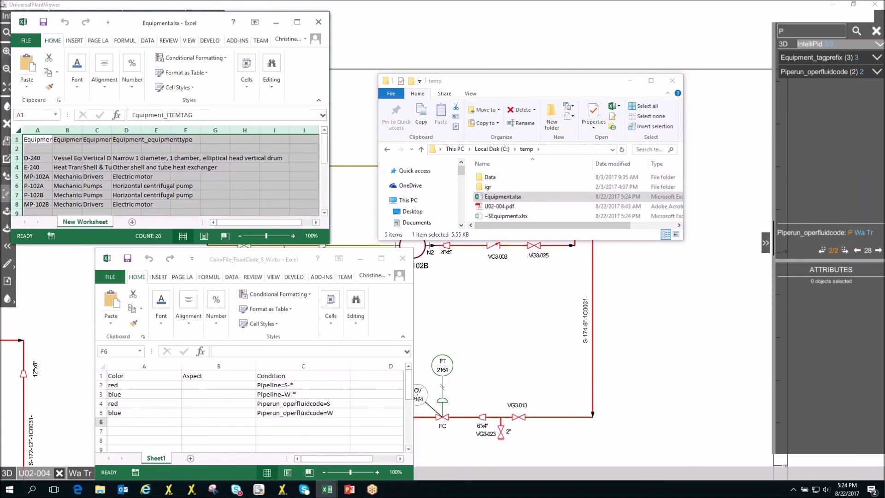
pyautogui.doubleClick(53, 130)
pyautogui.click(237, 199)
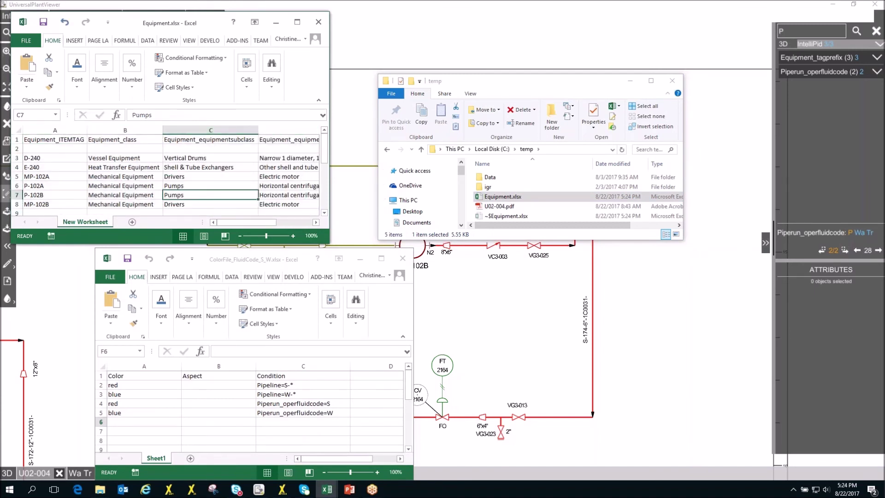
# Close Equipment.xlsx after answering the save prompt, then the ColorFile workbook and temp folder
pyautogui.click(318, 21)
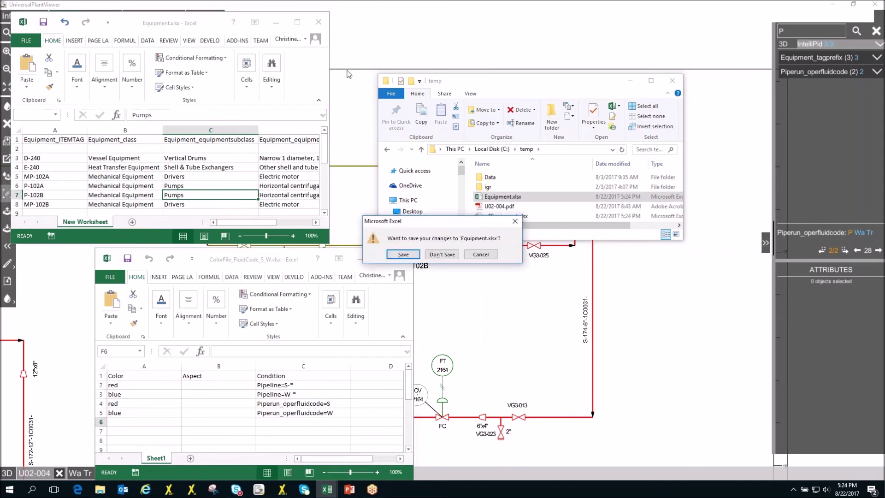
pyautogui.click(442, 256)
pyautogui.click(404, 259)
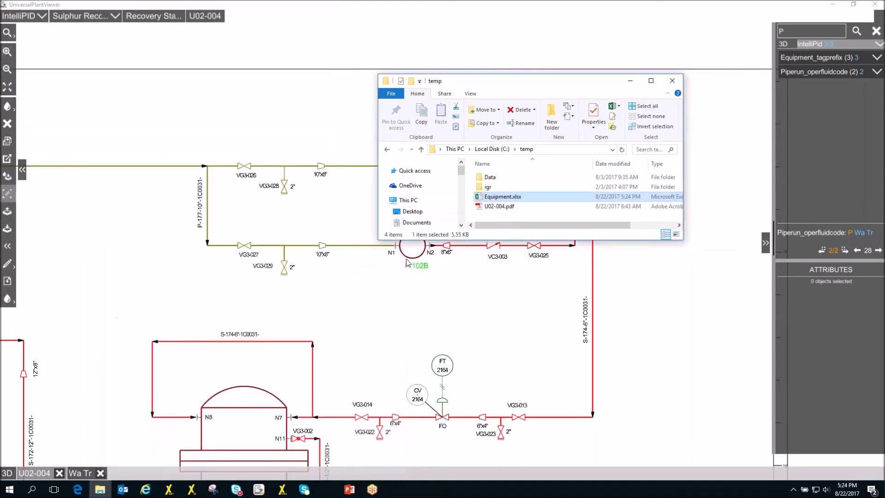
pyautogui.click(630, 81)
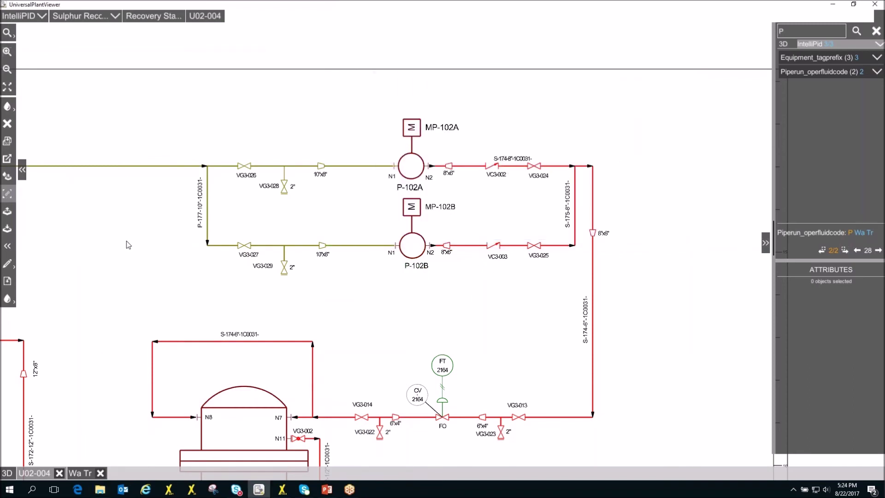
# Export the full U02-004 sheet as C:\temp\U02-004.pdf and open the PDF
pyautogui.click(8, 87)
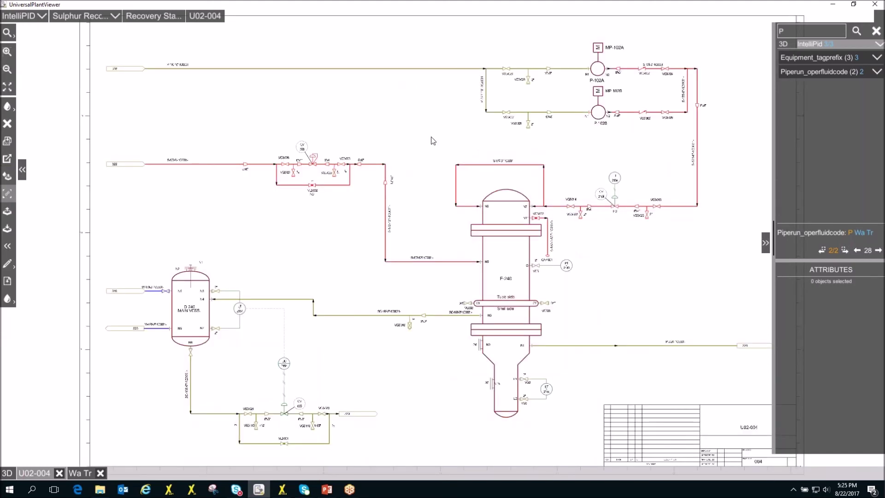
pyautogui.click(8, 143)
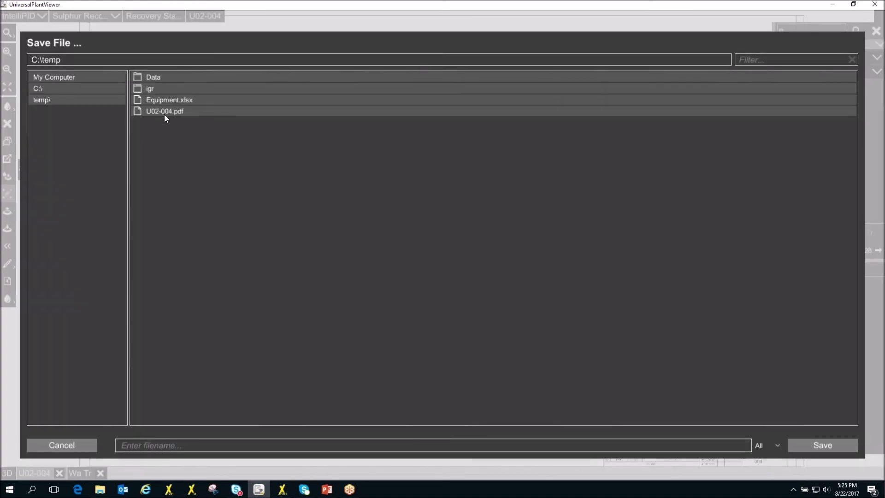
pyautogui.click(167, 111)
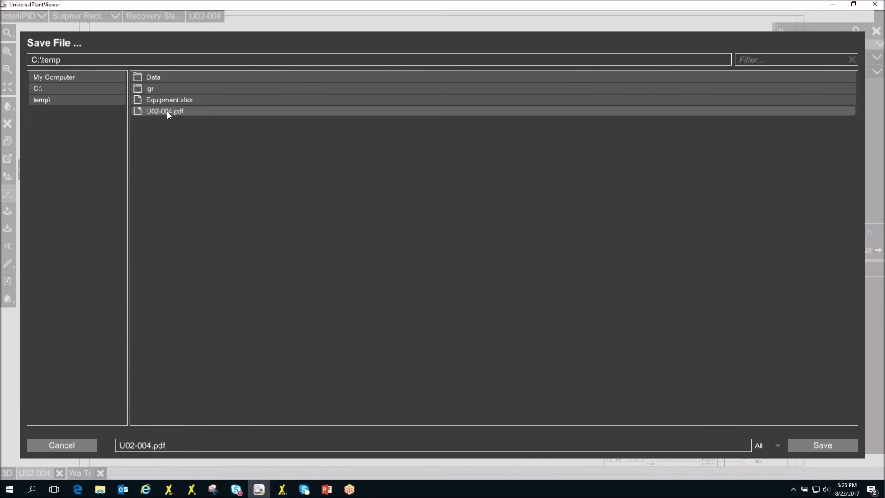
pyautogui.click(828, 445)
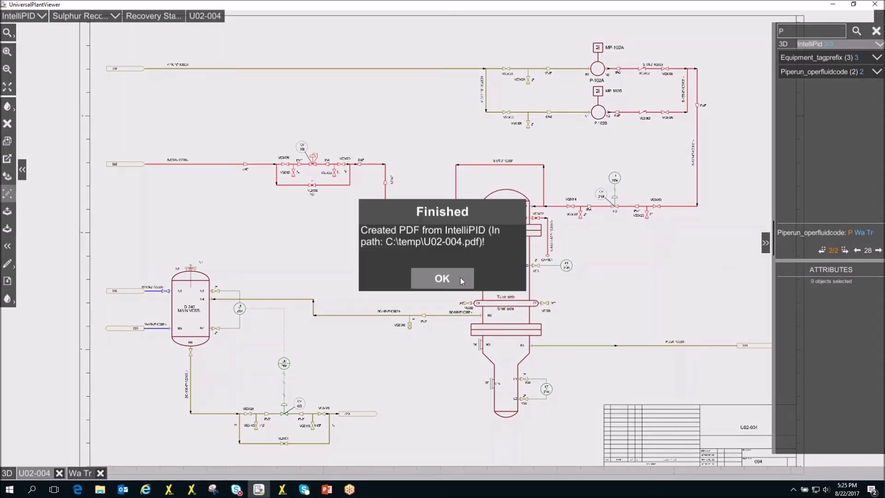
pyautogui.click(458, 278)
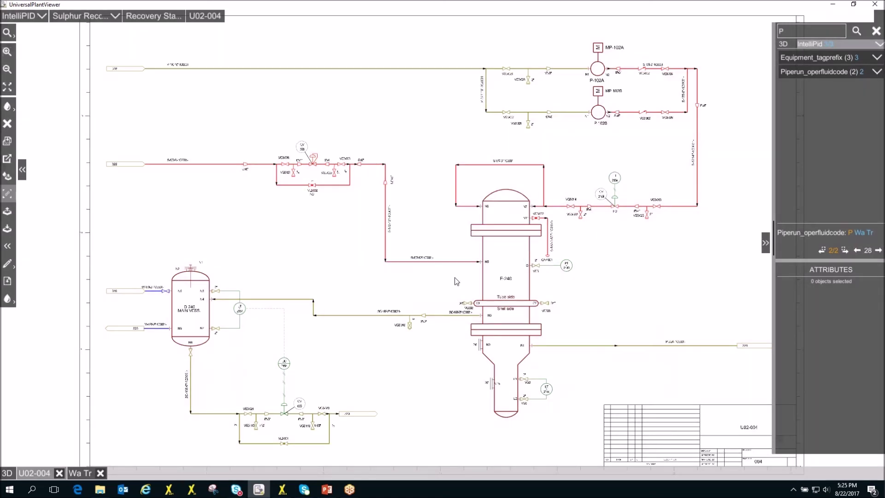
pyautogui.click(100, 489)
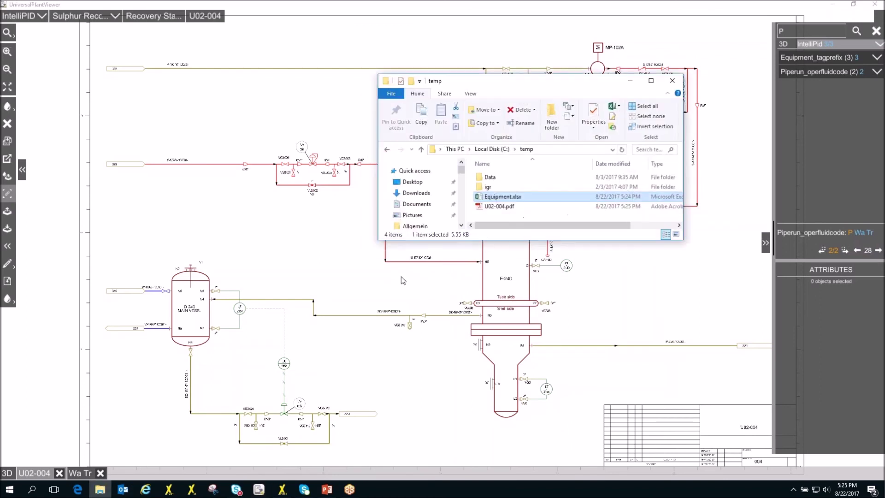
pyautogui.doubleClick(488, 207)
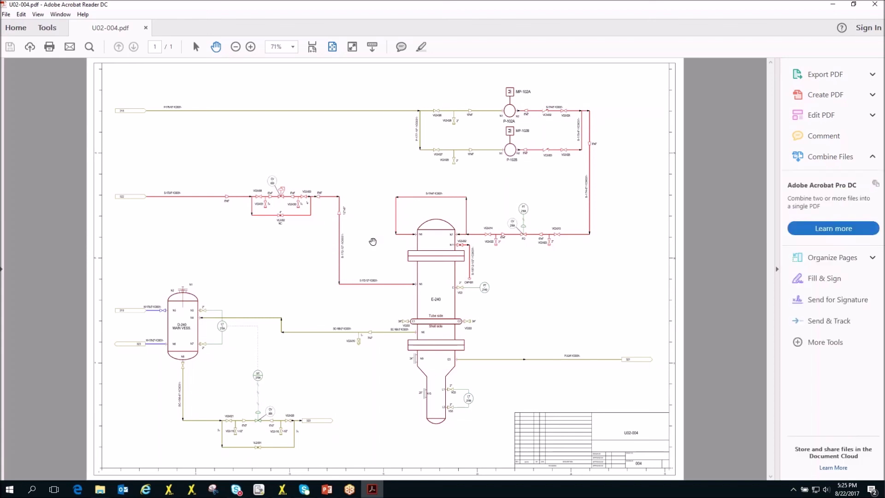
pyautogui.keyDown('ctrl'); pyautogui.scroll(4, 346, 207); pyautogui.keyUp('ctrl')
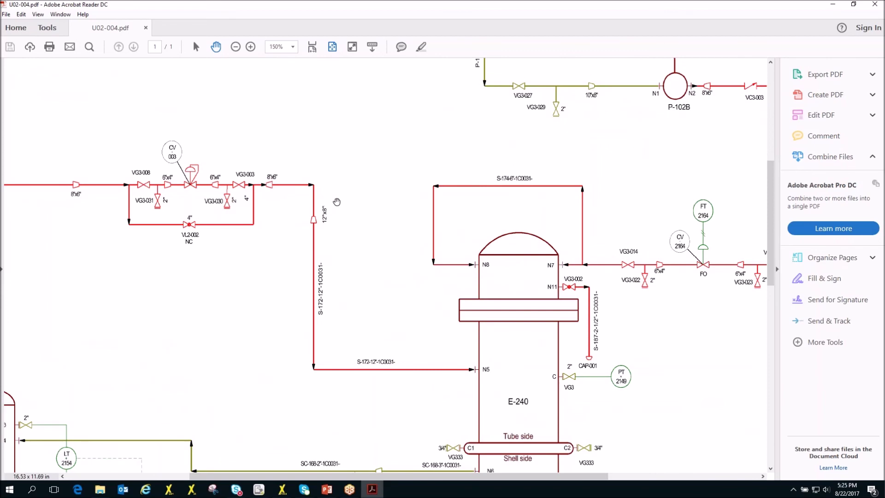
pyautogui.click(875, 5)
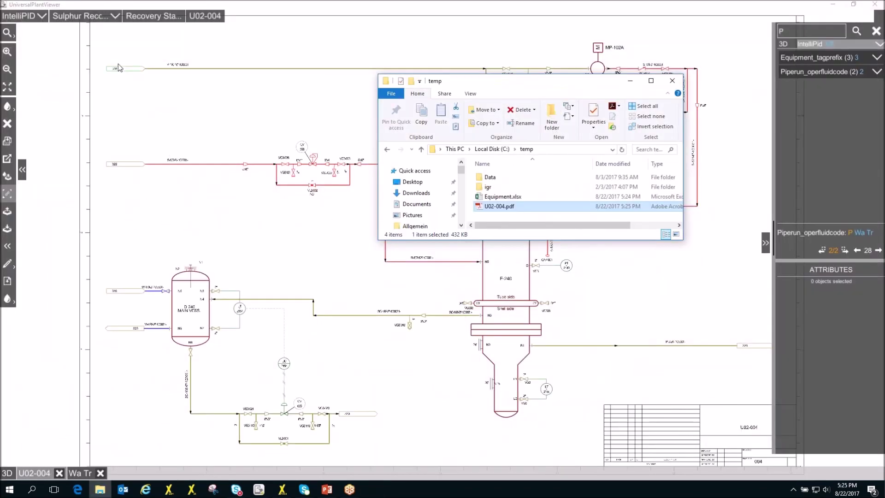
pyautogui.click(79, 473)
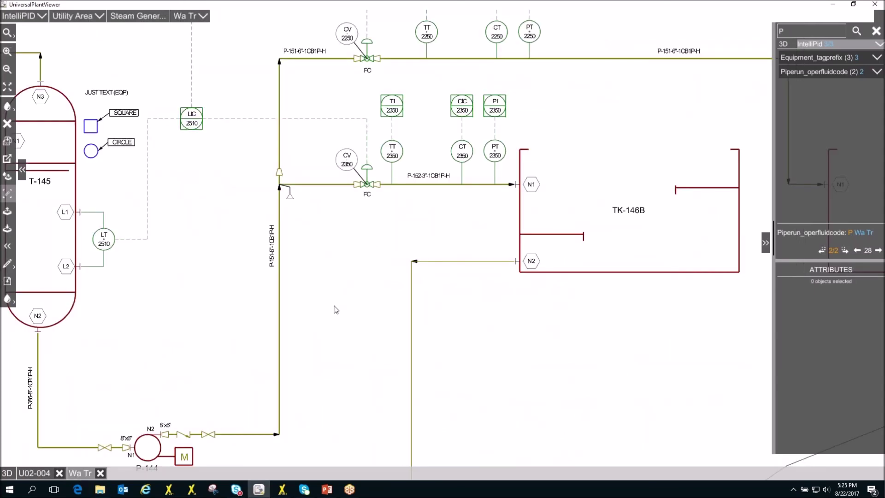
# Select the 162 PO WA off-page connector on Wa Tr and open its paired Po Wa drawing
pyautogui.scroll(-3, 336, 309)
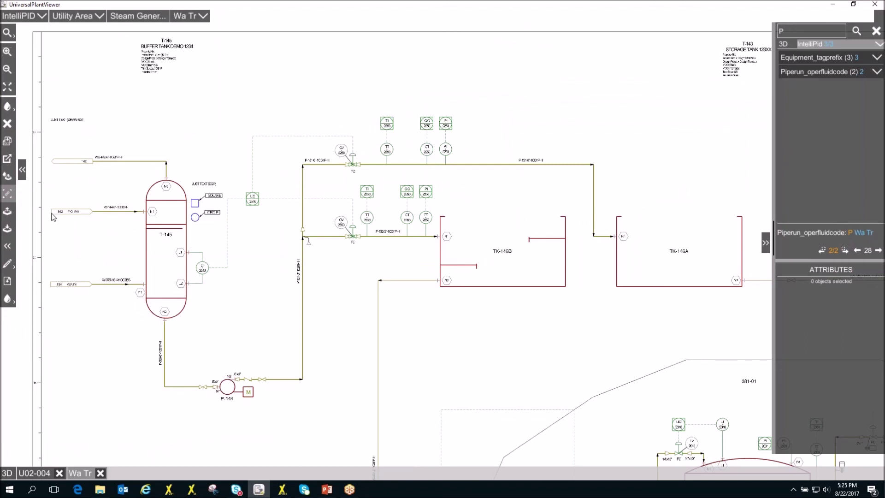
pyautogui.scroll(2, 73, 202)
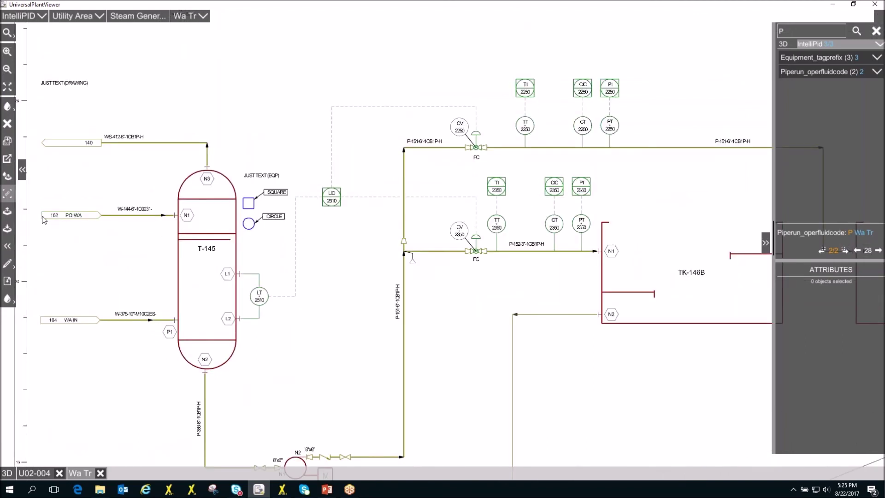
pyautogui.click(99, 221)
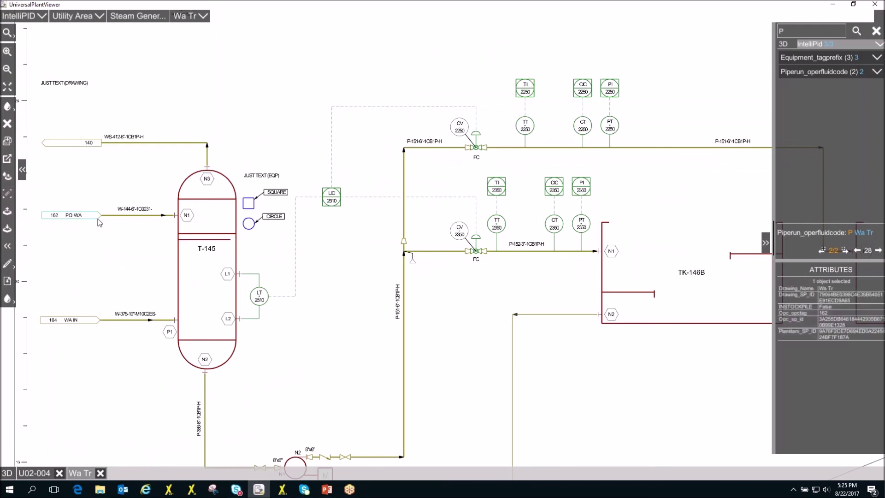
pyautogui.click(8, 198)
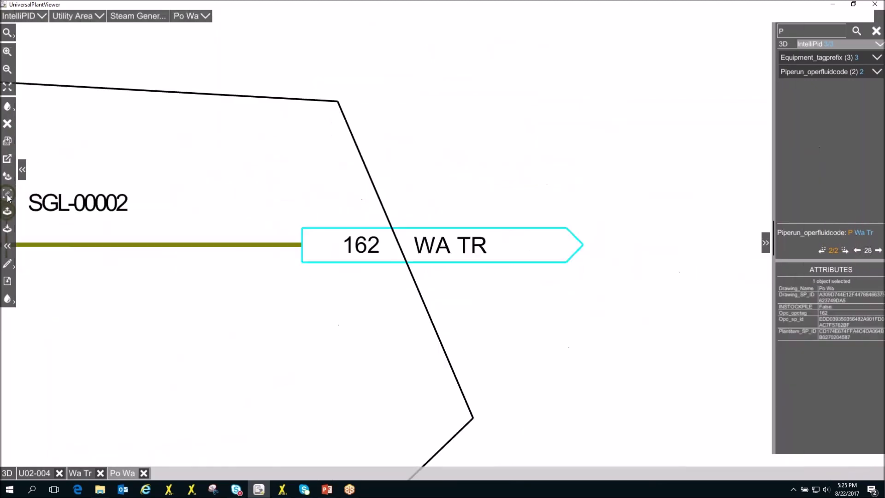
# View pumps P-061A/B and vessel D-061A, then follow connector 292 WA TR back to Wa Tr
pyautogui.scroll(-5, 370, 327)
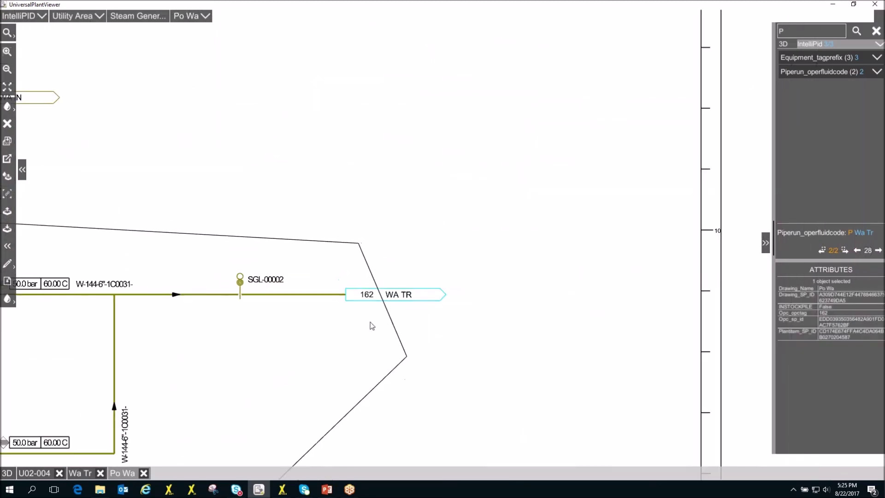
pyautogui.moveTo(337, 353); pyautogui.dragTo(476, 164)
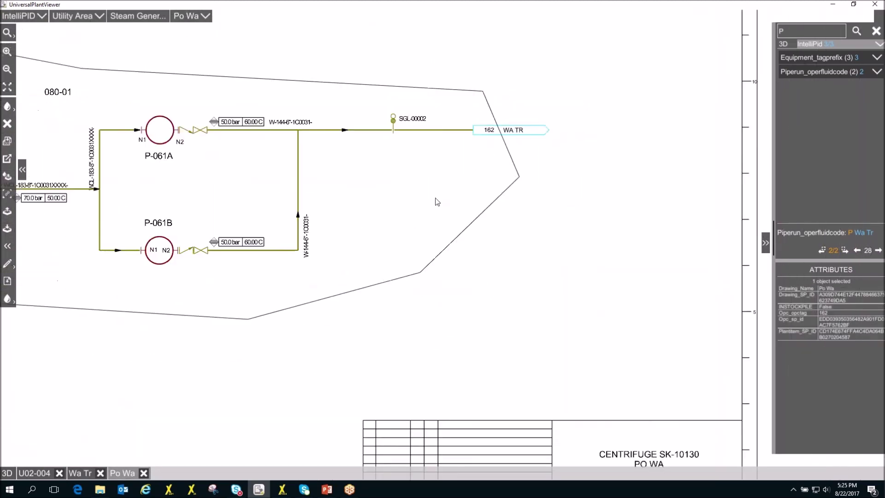
pyautogui.scroll(-2, 437, 202)
pyautogui.moveTo(147, 147)
pyautogui.mouseDown()
pyautogui.moveTo(524, 269)
pyautogui.moveTo(527, 327)
pyautogui.mouseUp()
pyautogui.scroll(3, 148, 255)
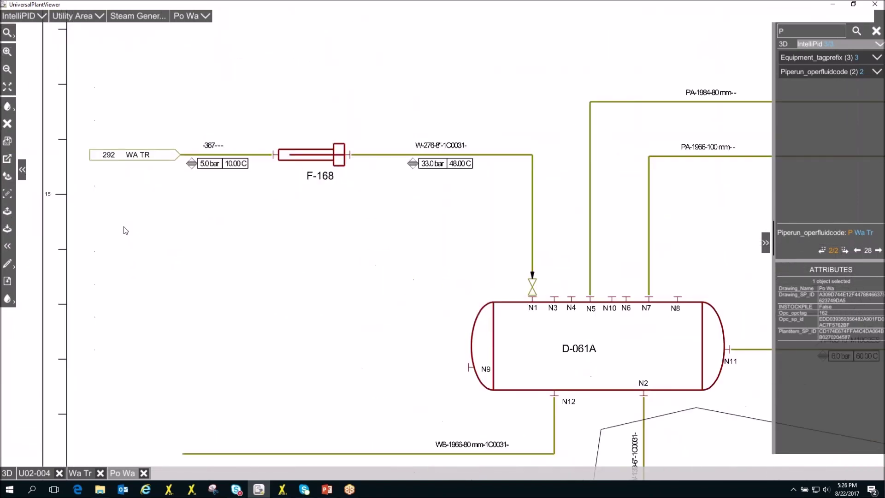
pyautogui.click(91, 159)
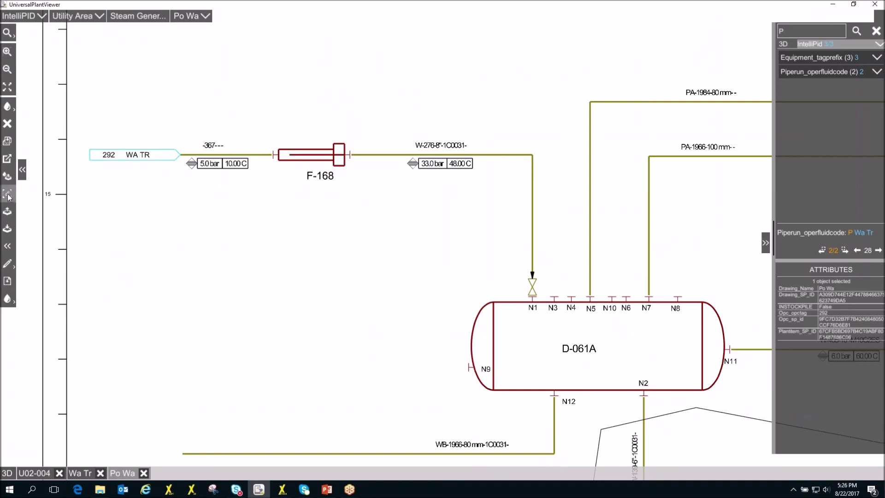
pyautogui.scroll(-3, 244, 237)
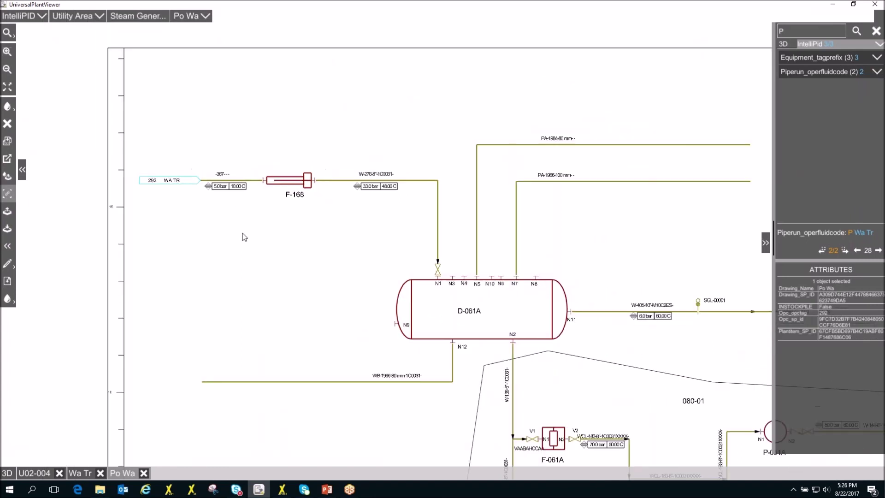
pyautogui.click(79, 473)
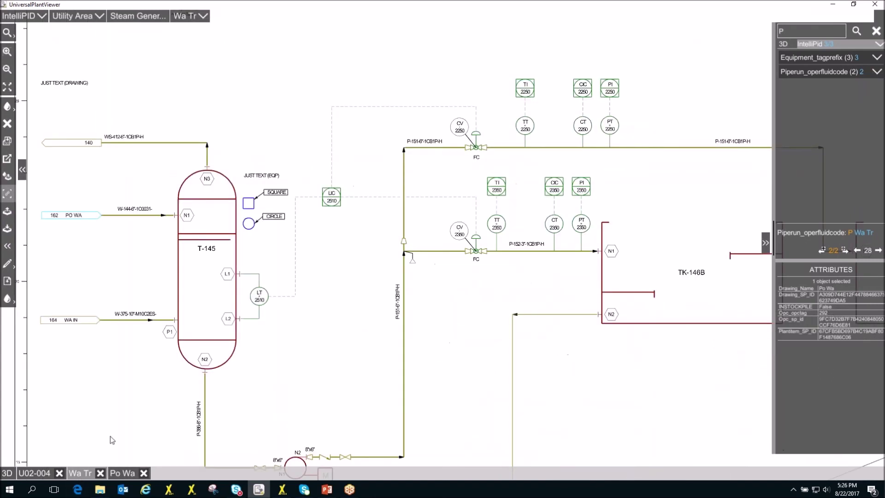